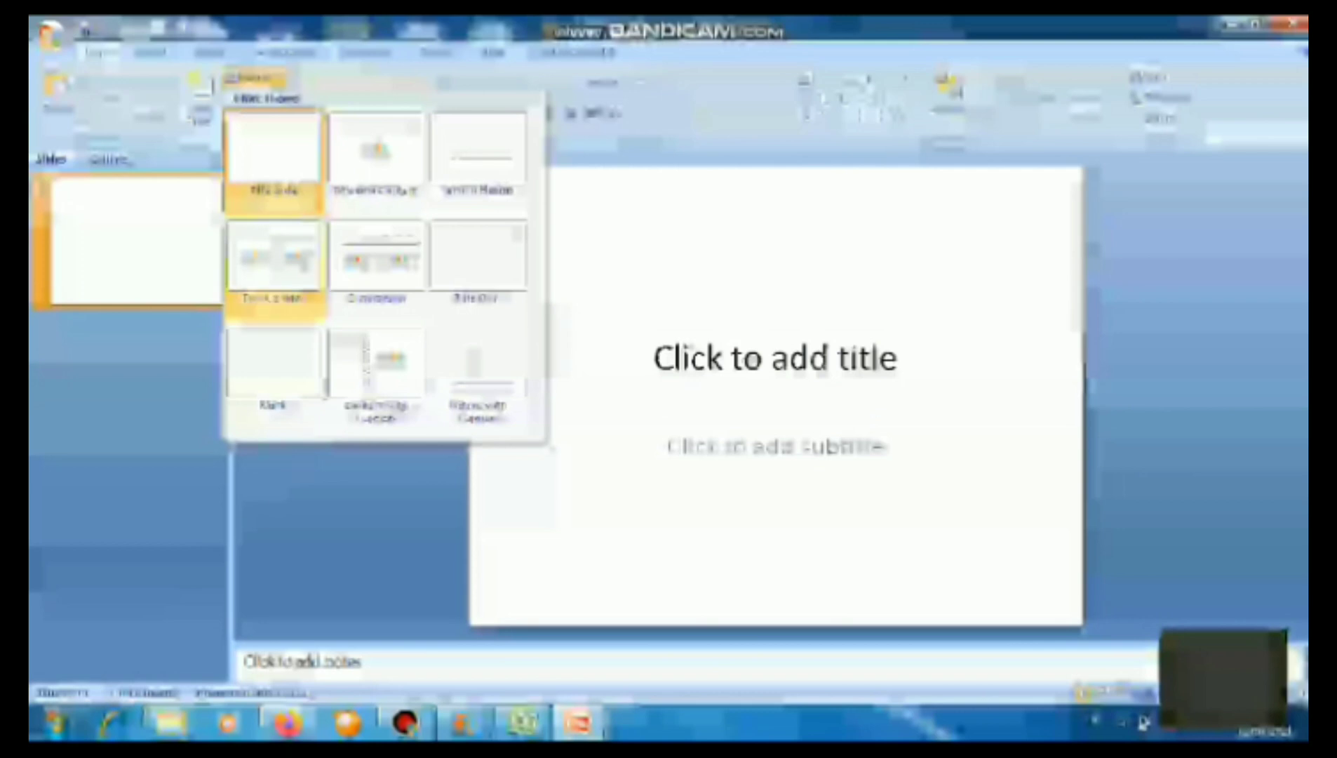
Step: Switch the slide to the Blank layout and draw an upright oval about 6.6 cm high and 4 cm wide above its centre
{"action": "left_click", "coordinate": [280, 362]}
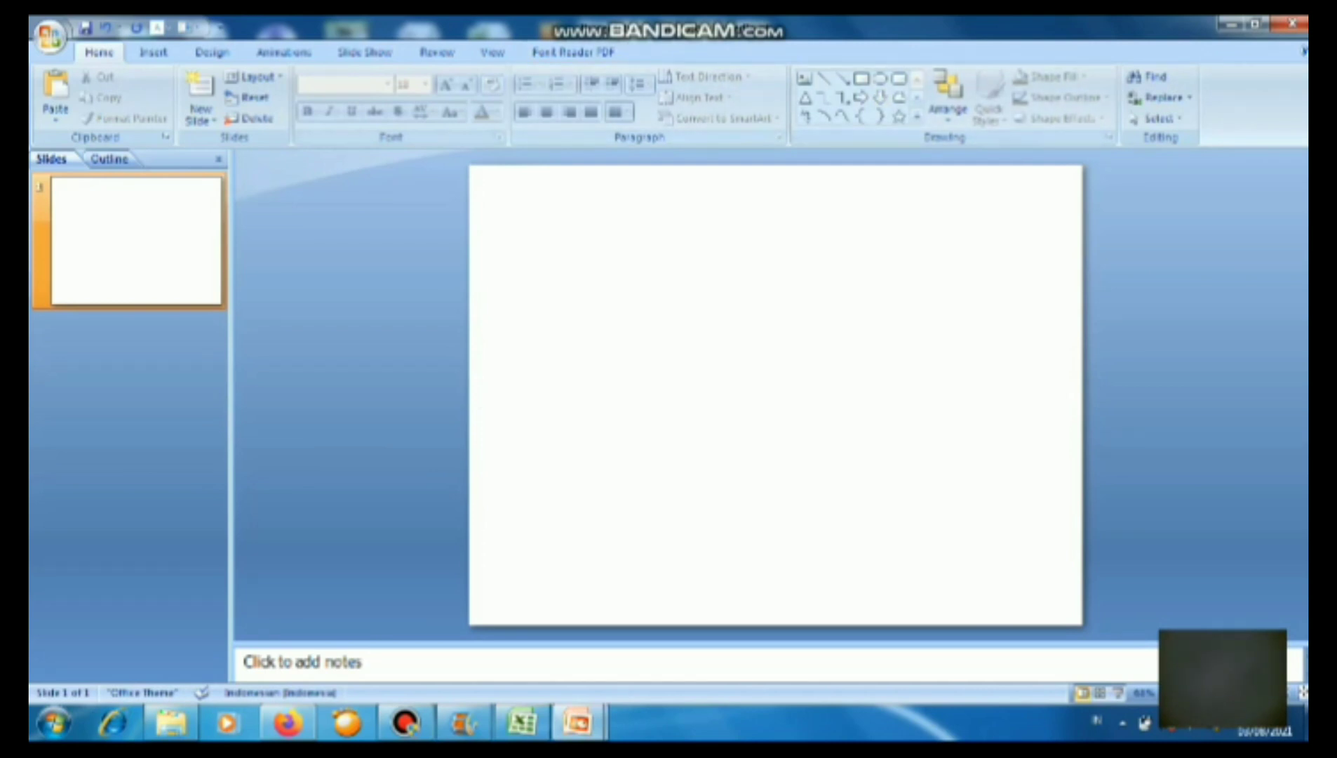
{"action": "left_click", "coordinate": [153, 52]}
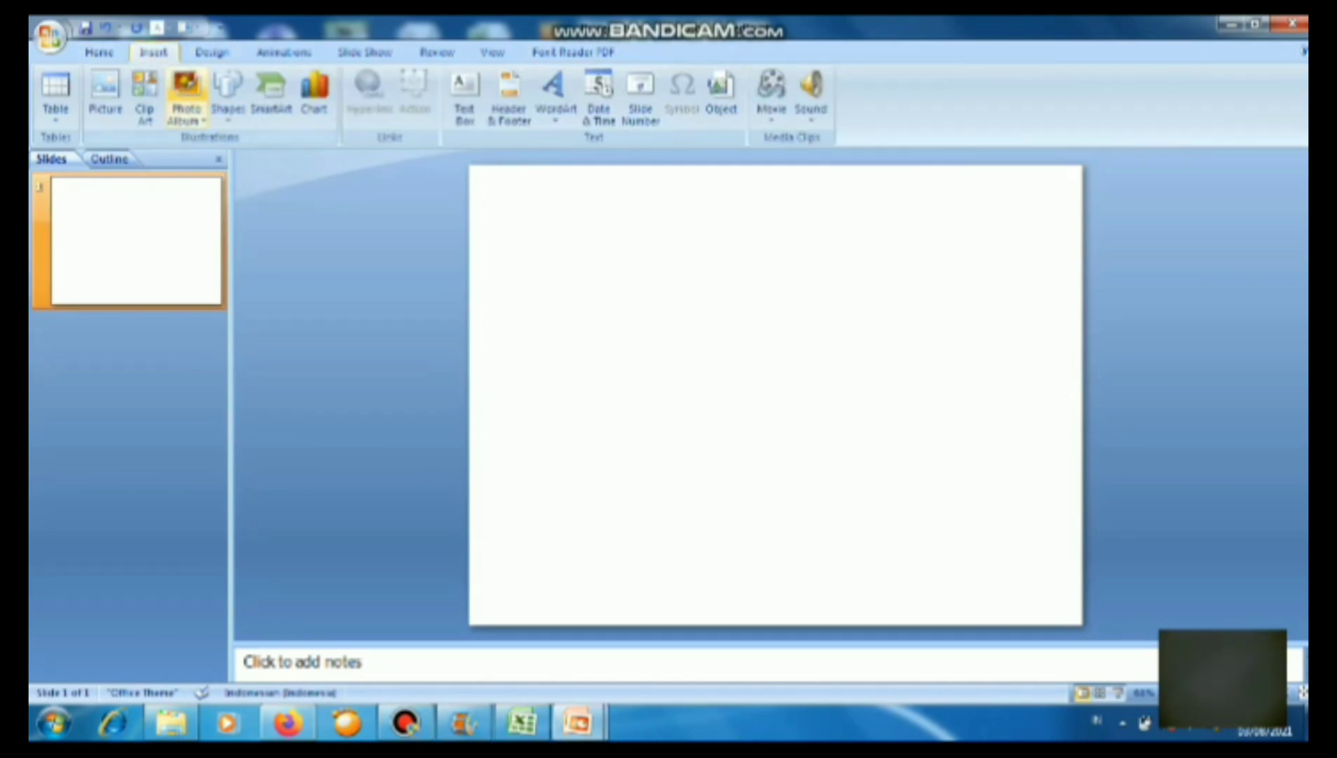
{"action": "left_click", "coordinate": [227, 92]}
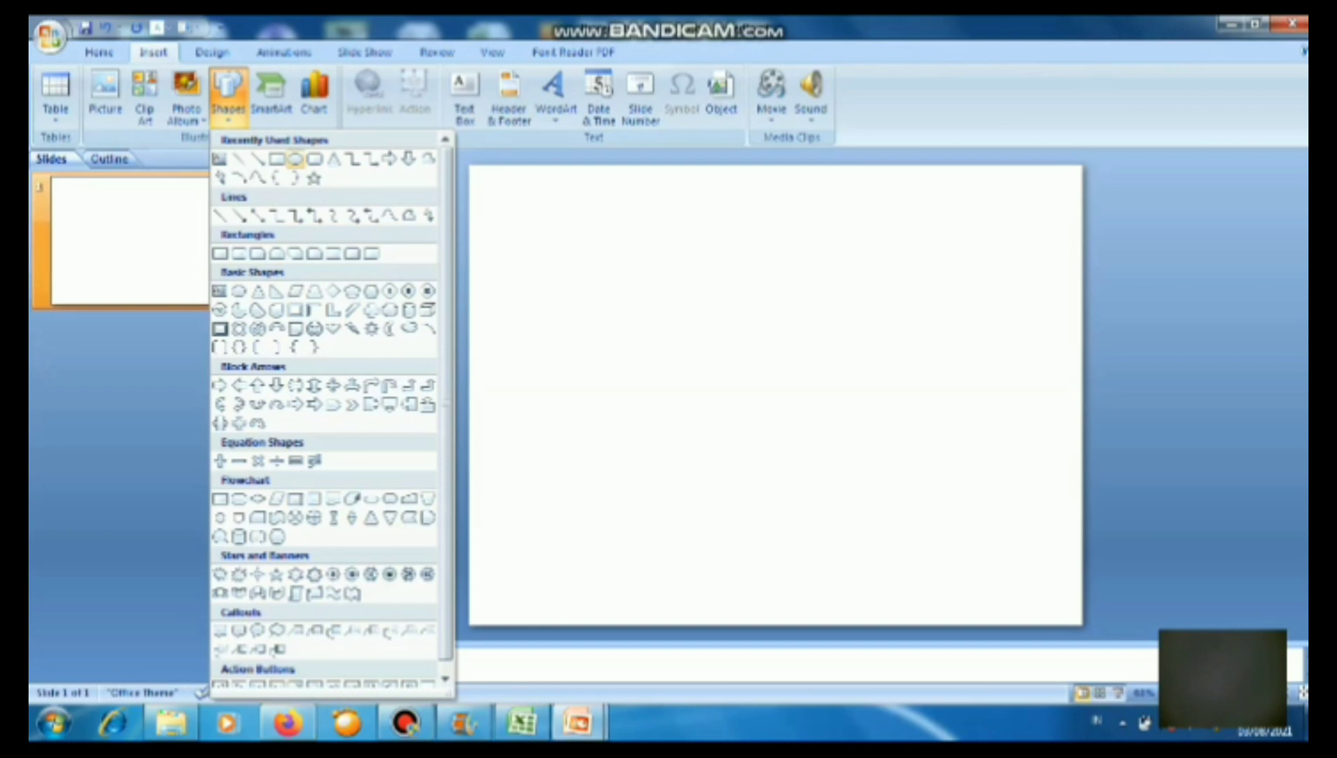
{"action": "left_click", "coordinate": [296, 159]}
{"action": "left_click_drag", "start_coordinate": [668, 252], "coordinate": [768, 415]}
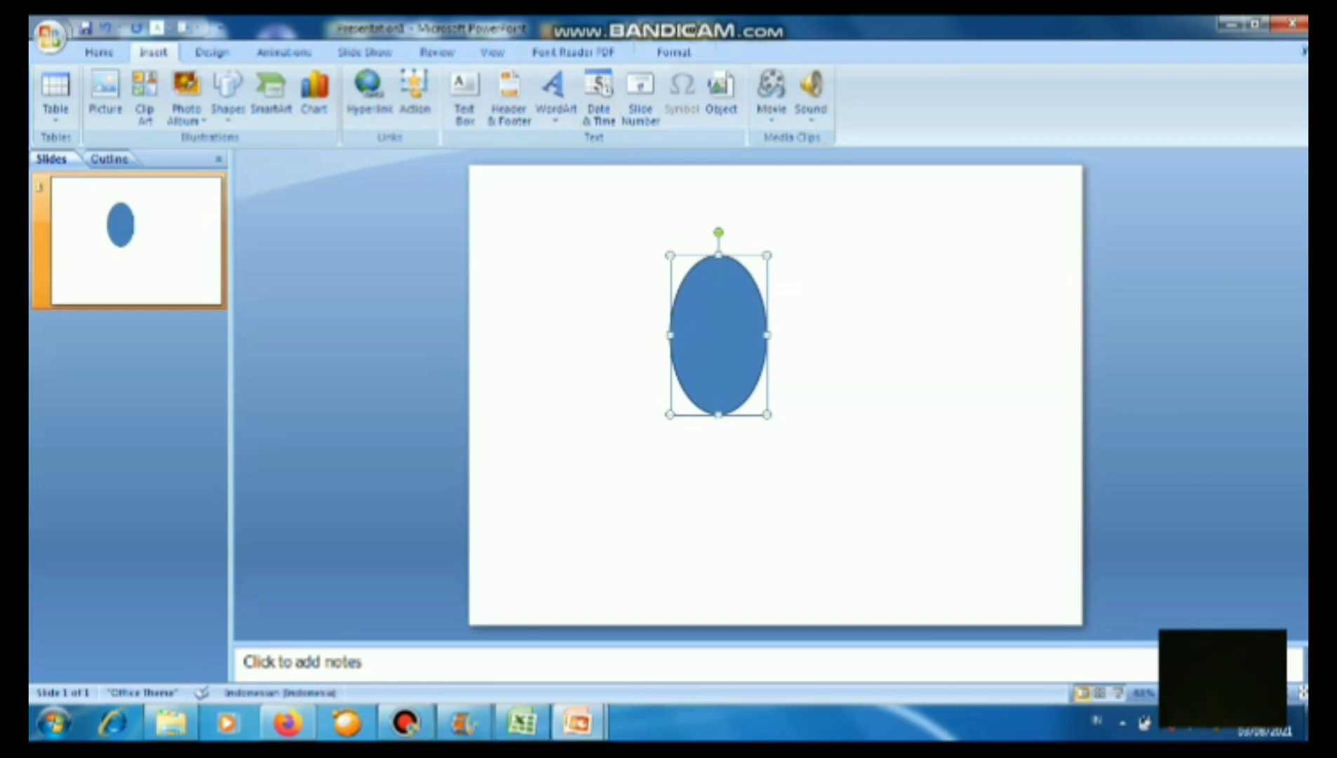
Step: Fill the oval with the standard yellow colour
{"action": "left_click", "coordinate": [701, 52]}
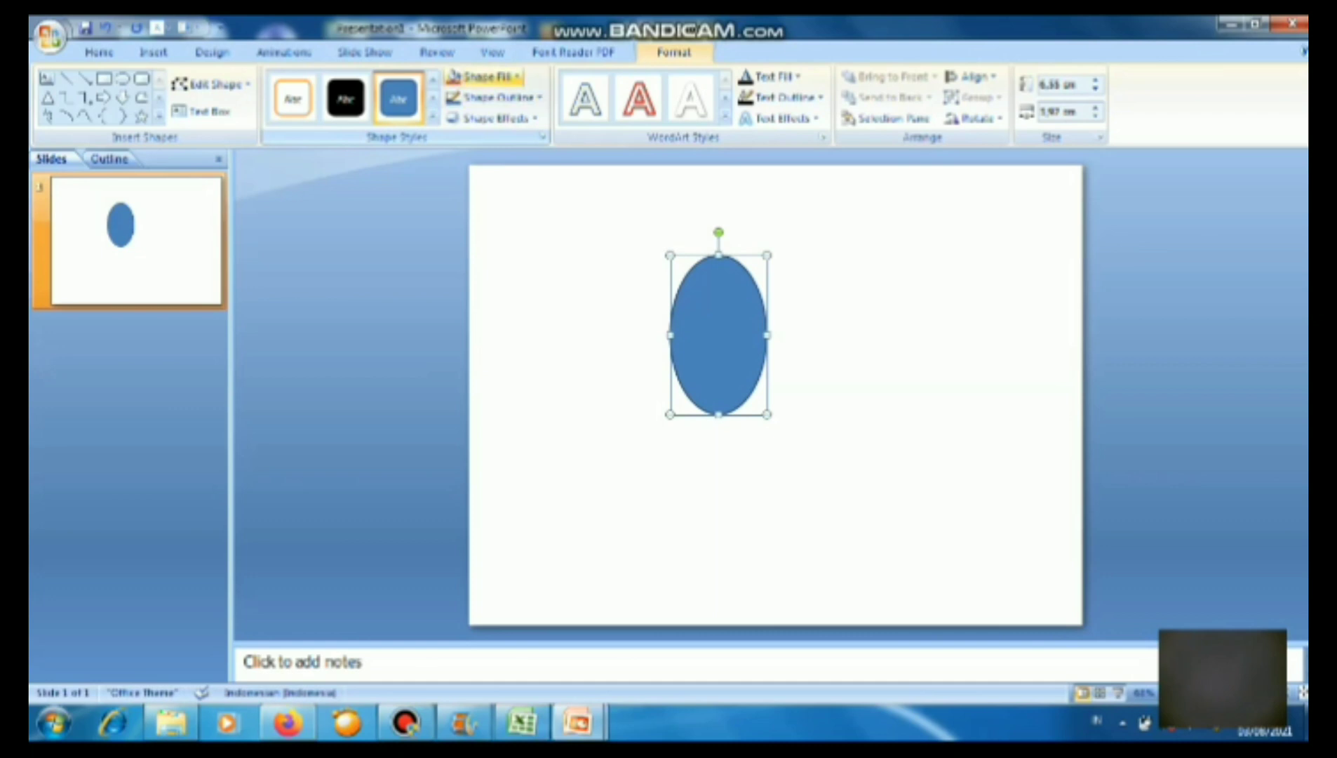
{"action": "left_click", "coordinate": [516, 76]}
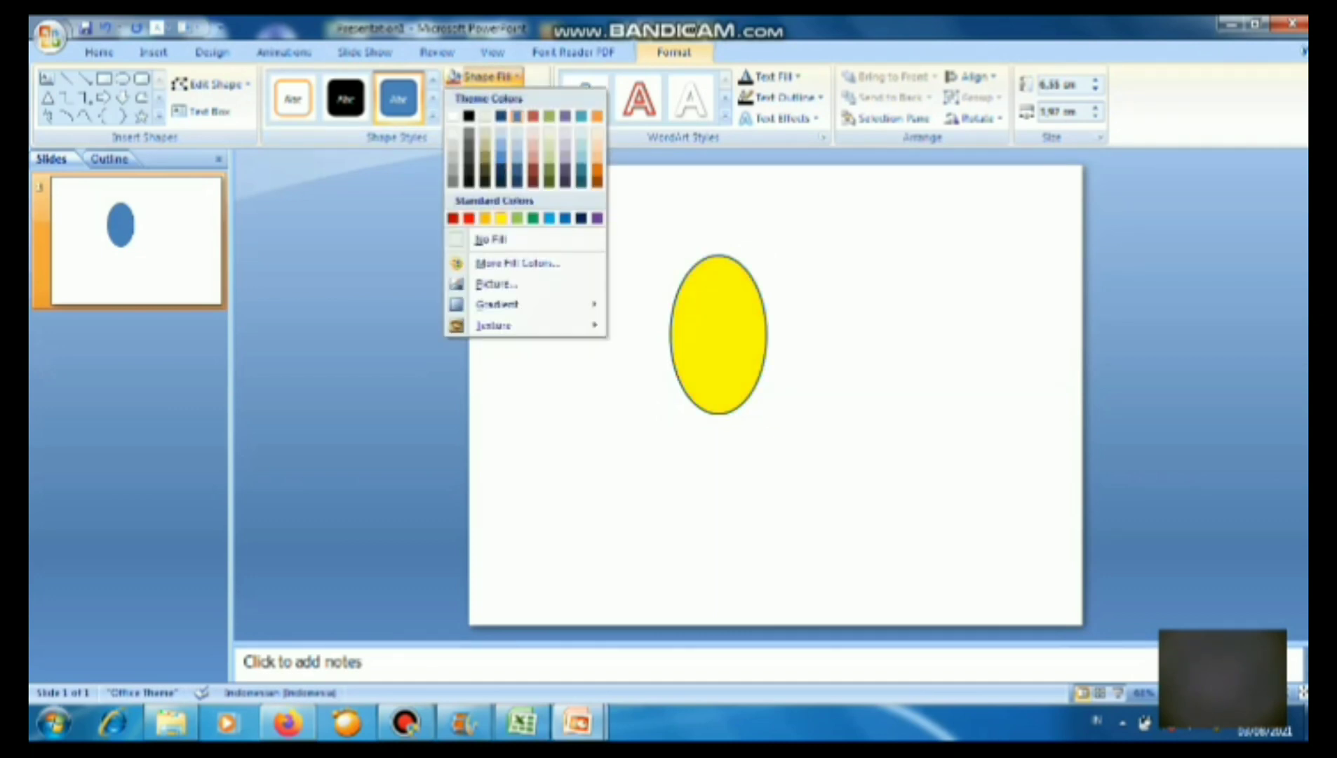
{"action": "left_click", "coordinate": [501, 218]}
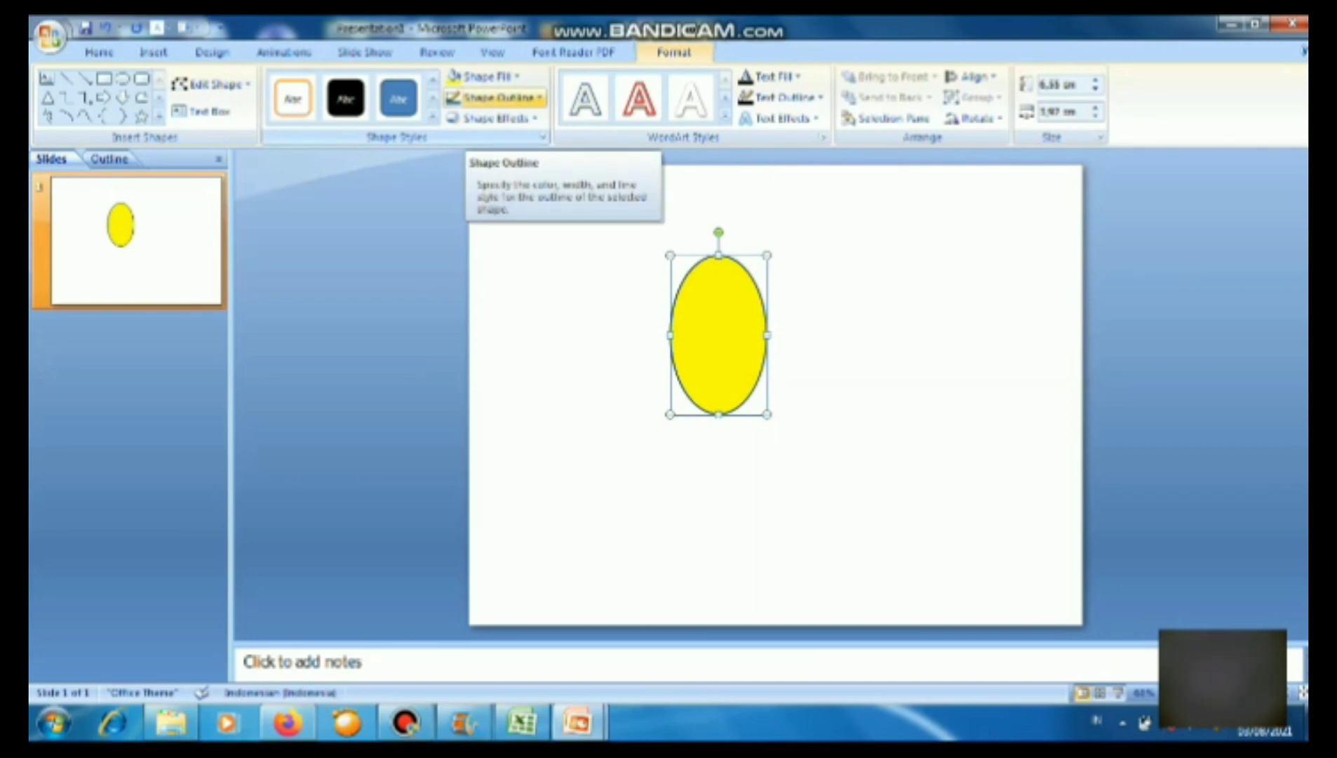
Step: Remove the yellow oval's outline and stretch its lower edge until the oval is about 7.1 cm high
{"action": "left_click", "coordinate": [498, 97]}
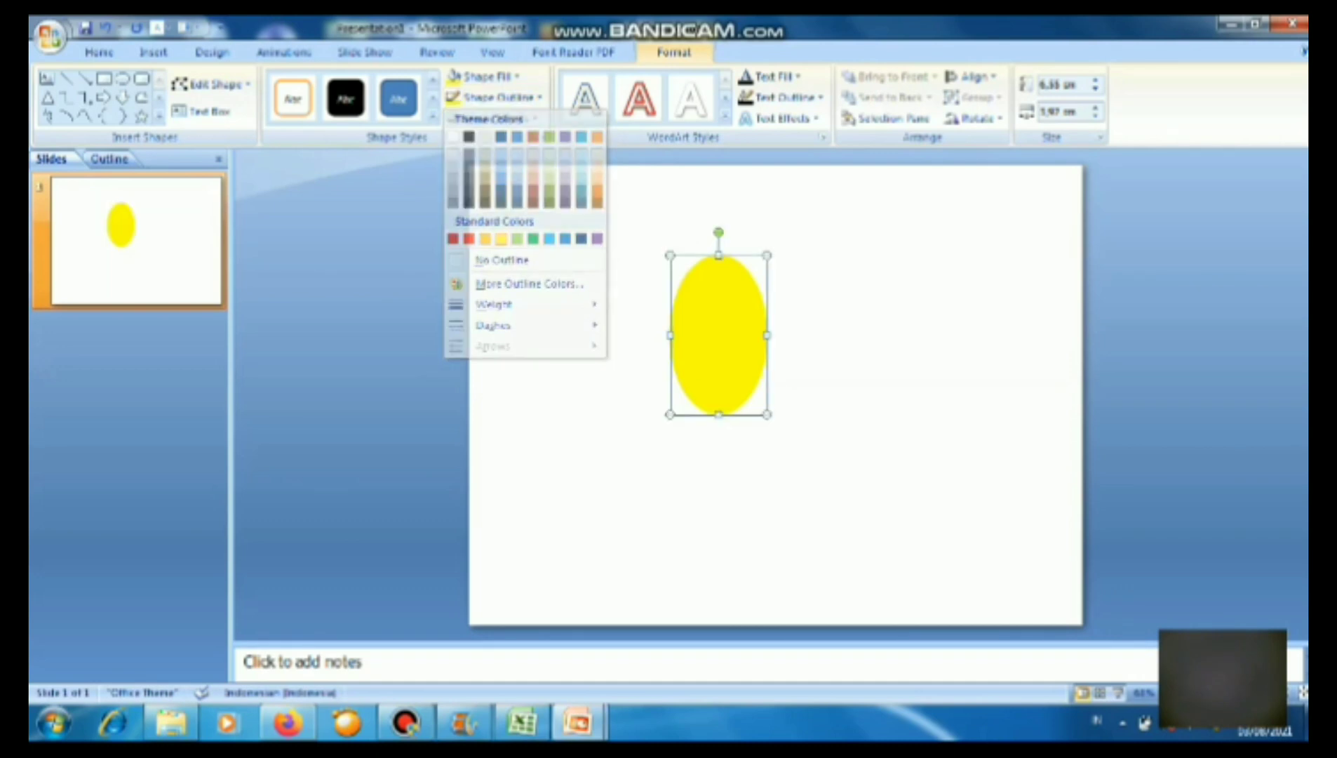
{"action": "left_click", "coordinate": [501, 260]}
{"action": "left_click_drag", "start_coordinate": [718, 414], "coordinate": [719, 428]}
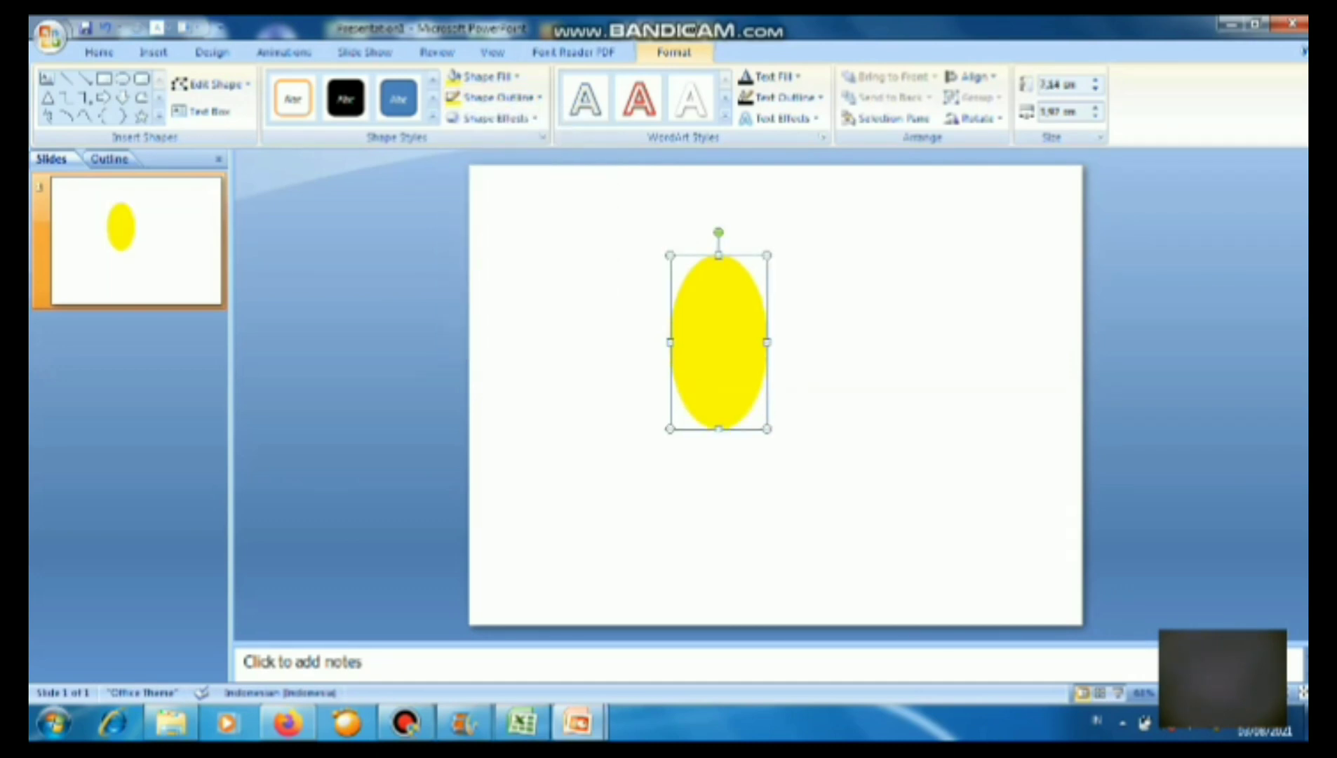
{"action": "key", "text": "Escape"}
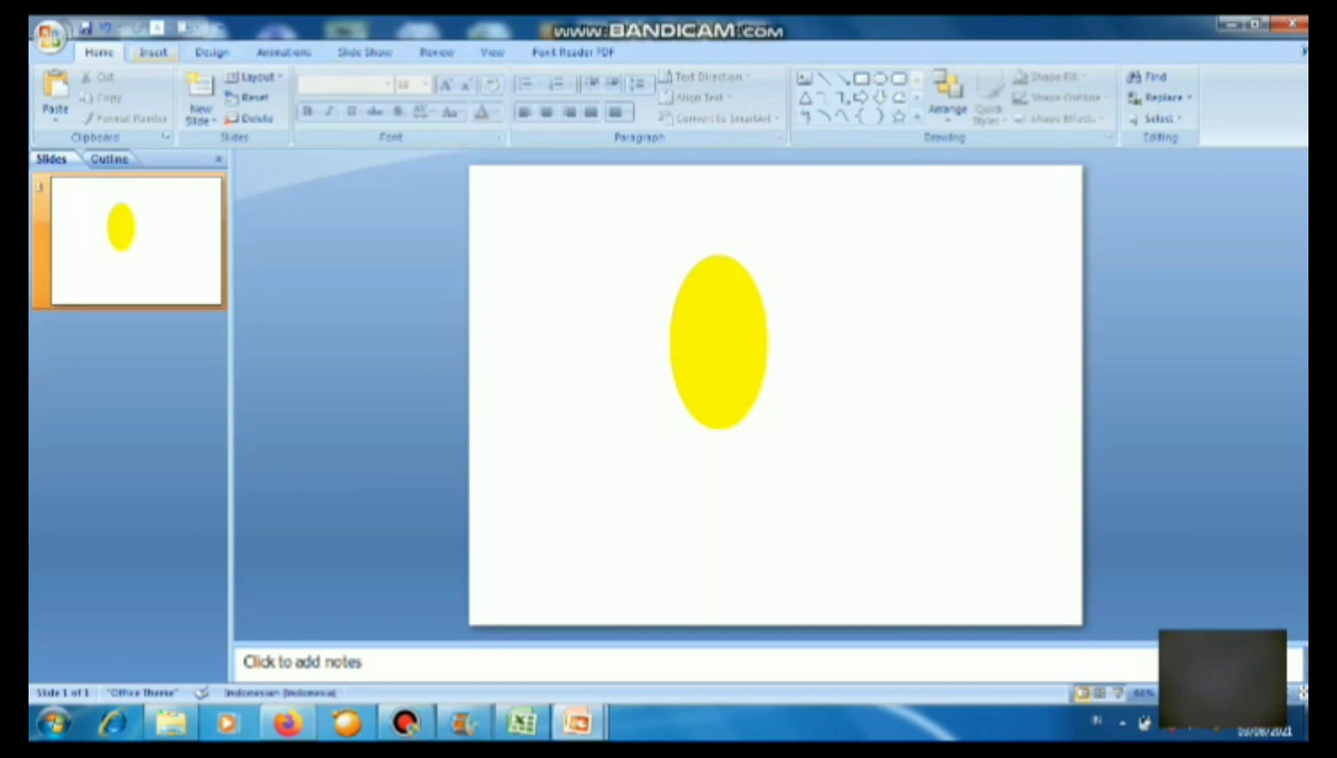
Step: Draw a flat oval about 5.8 cm wide and 3 cm high overlapping the yellow oval's upper right side, tilted slightly counterclockwise
{"action": "left_click", "coordinate": [153, 52]}
{"action": "left_click", "coordinate": [228, 95]}
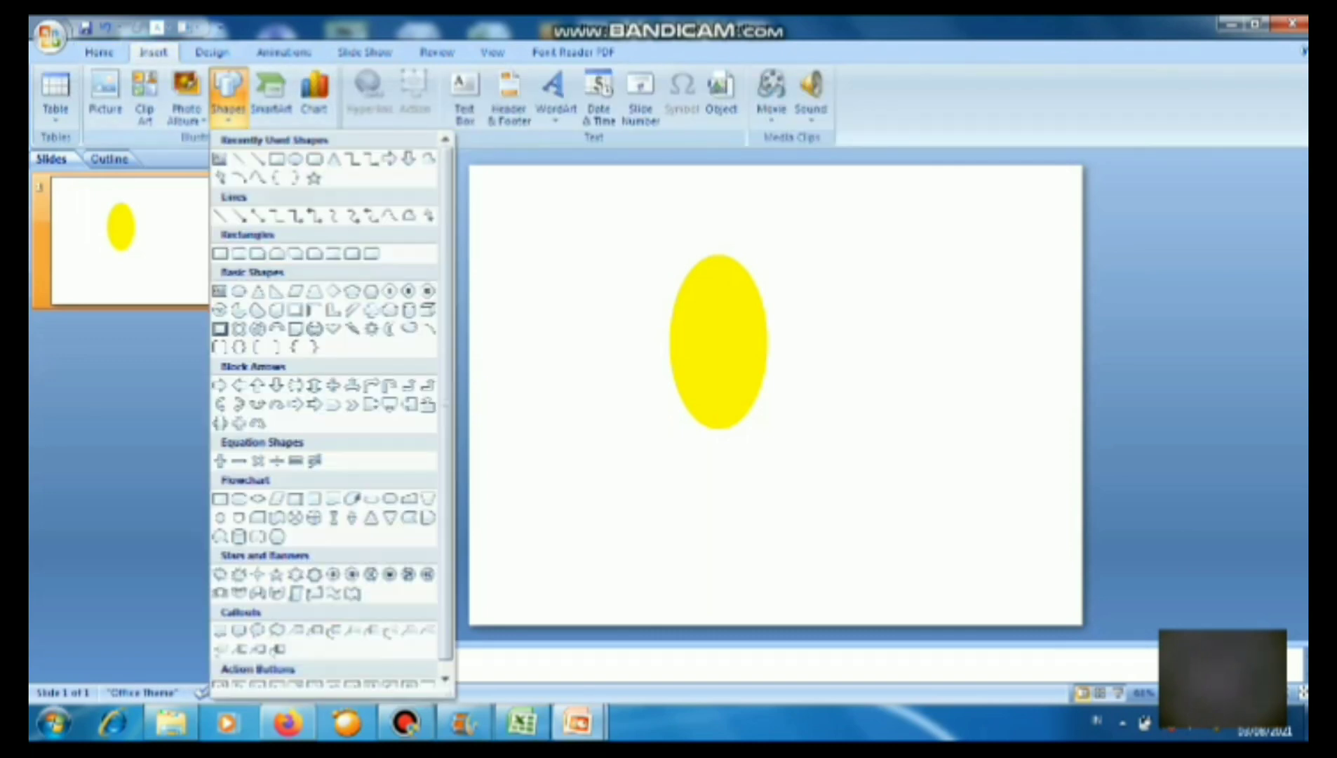
{"action": "left_click", "coordinate": [295, 159]}
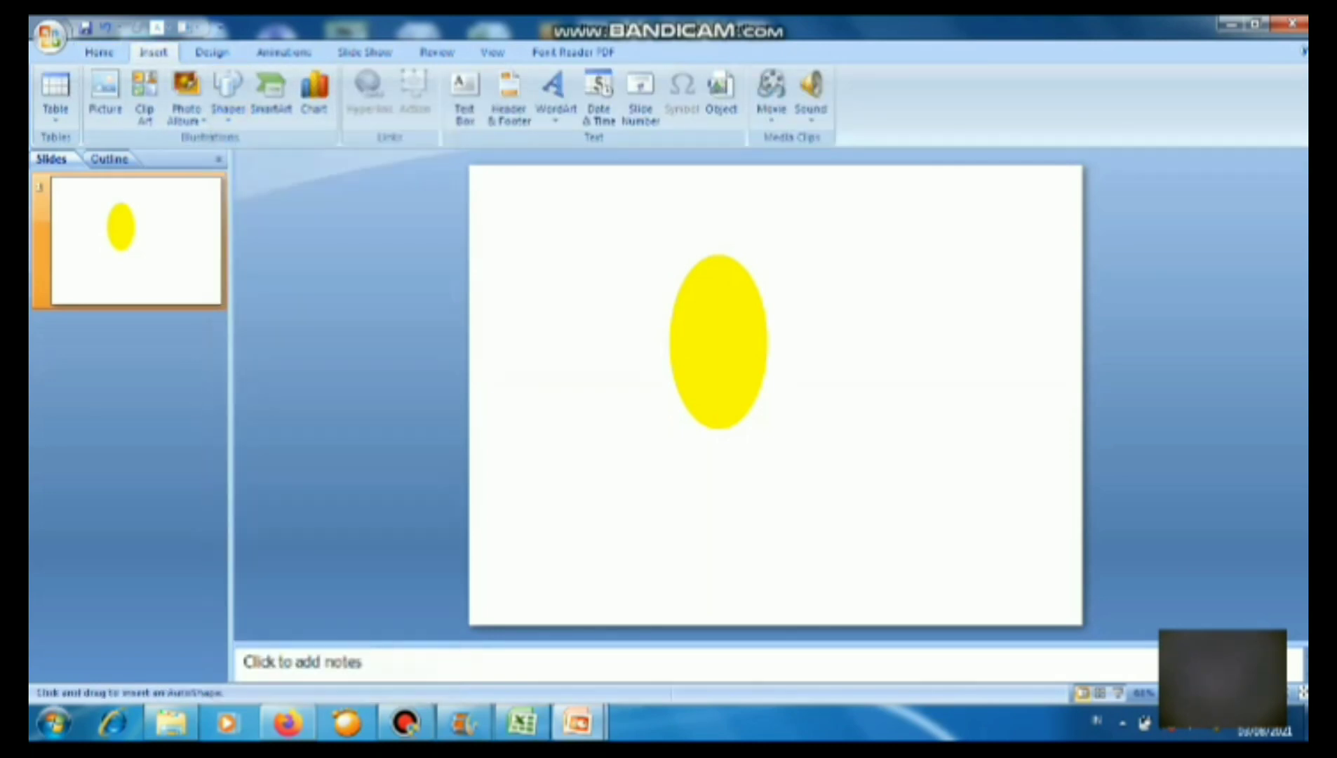
{"action": "mouse_move", "coordinate": [745, 274]}
{"action": "left_mouse_down"}
{"action": "mouse_move", "coordinate": [815, 309]}
{"action": "mouse_move", "coordinate": [829, 352]}
{"action": "mouse_move", "coordinate": [860, 377]}
{"action": "mouse_move", "coordinate": [873, 383]}
{"action": "mouse_move", "coordinate": [887, 348]}
{"action": "left_mouse_up"}
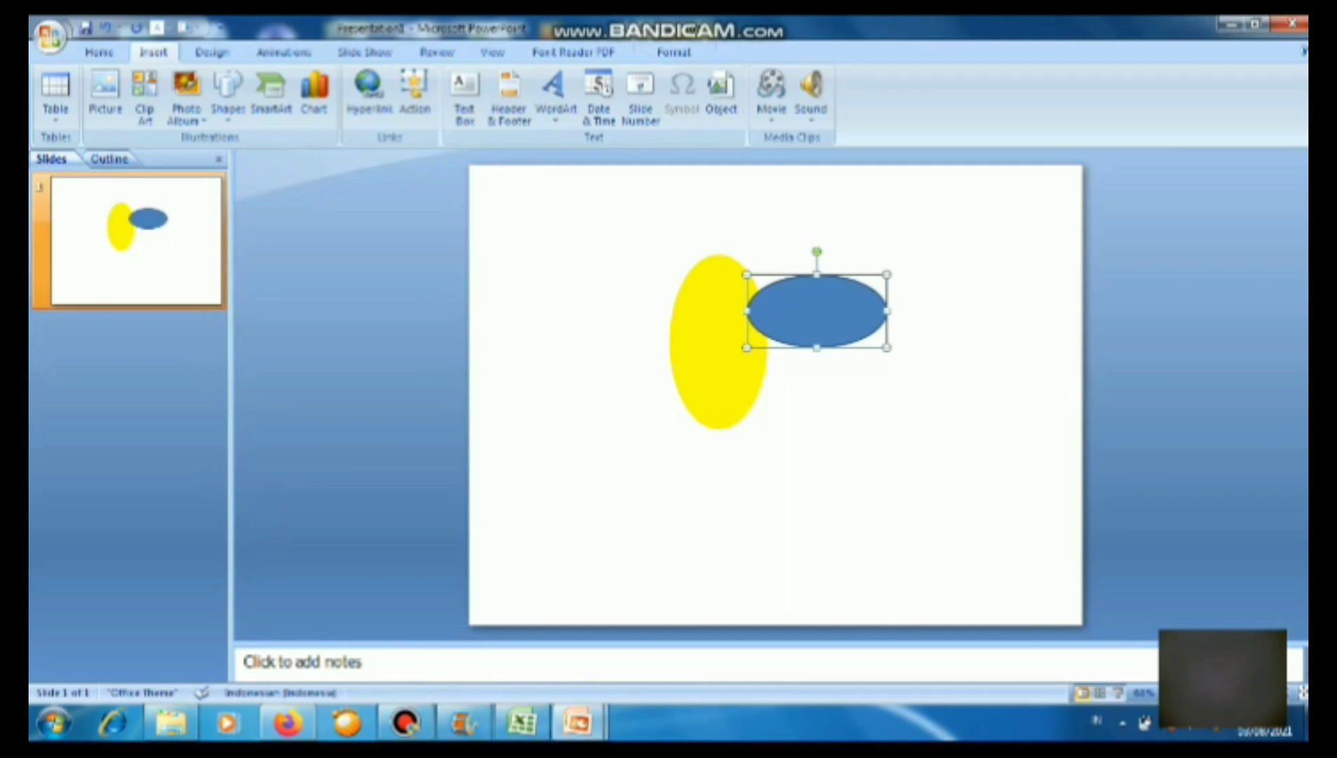
{"action": "mouse_move", "coordinate": [817, 251]}
{"action": "left_mouse_down"}
{"action": "mouse_move", "coordinate": [800, 253]}
{"action": "mouse_move", "coordinate": [830, 252]}
{"action": "mouse_move", "coordinate": [802, 254]}
{"action": "left_mouse_up"}
{"action": "left_click_drag", "start_coordinate": [818, 311], "coordinate": [809, 313]}
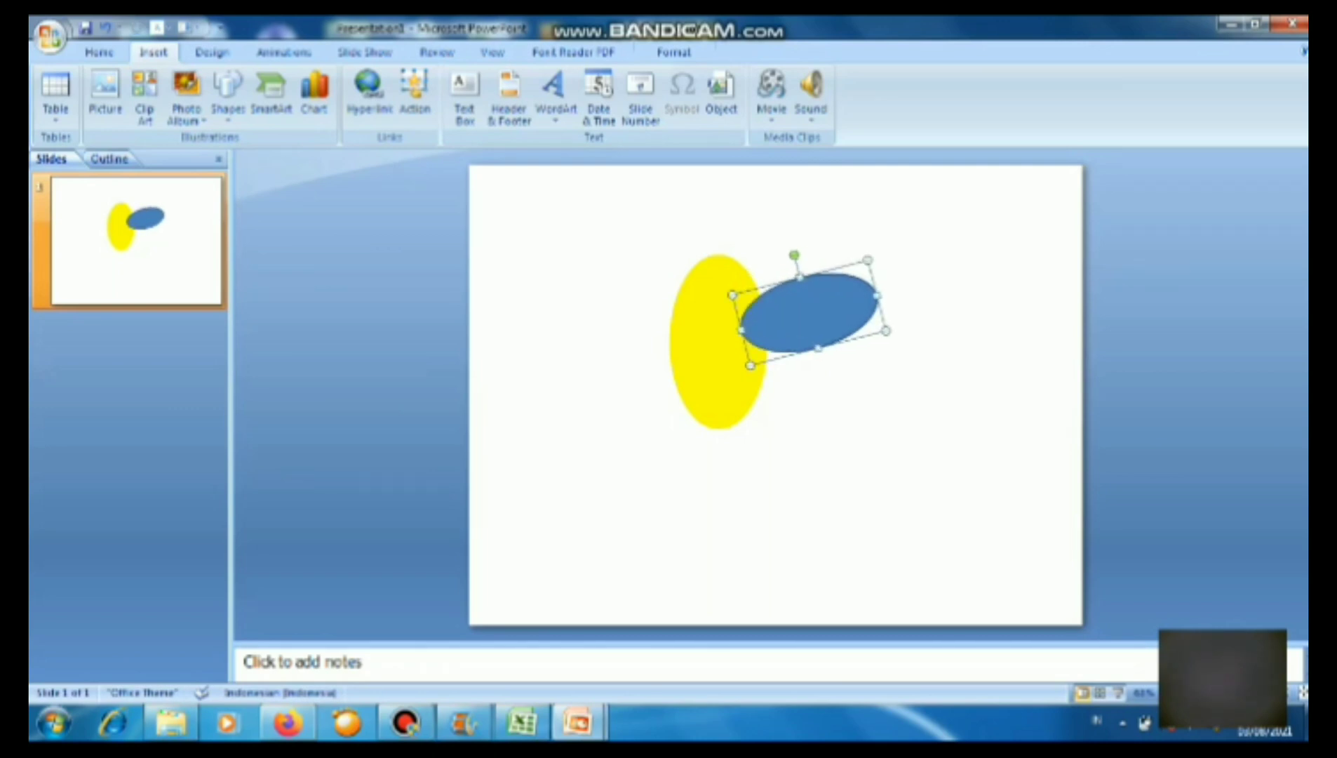
Step: Duplicate the tilted blue oval by copying and pasting it, and place the copy just below the original
{"action": "right_click", "coordinate": [825, 298]}
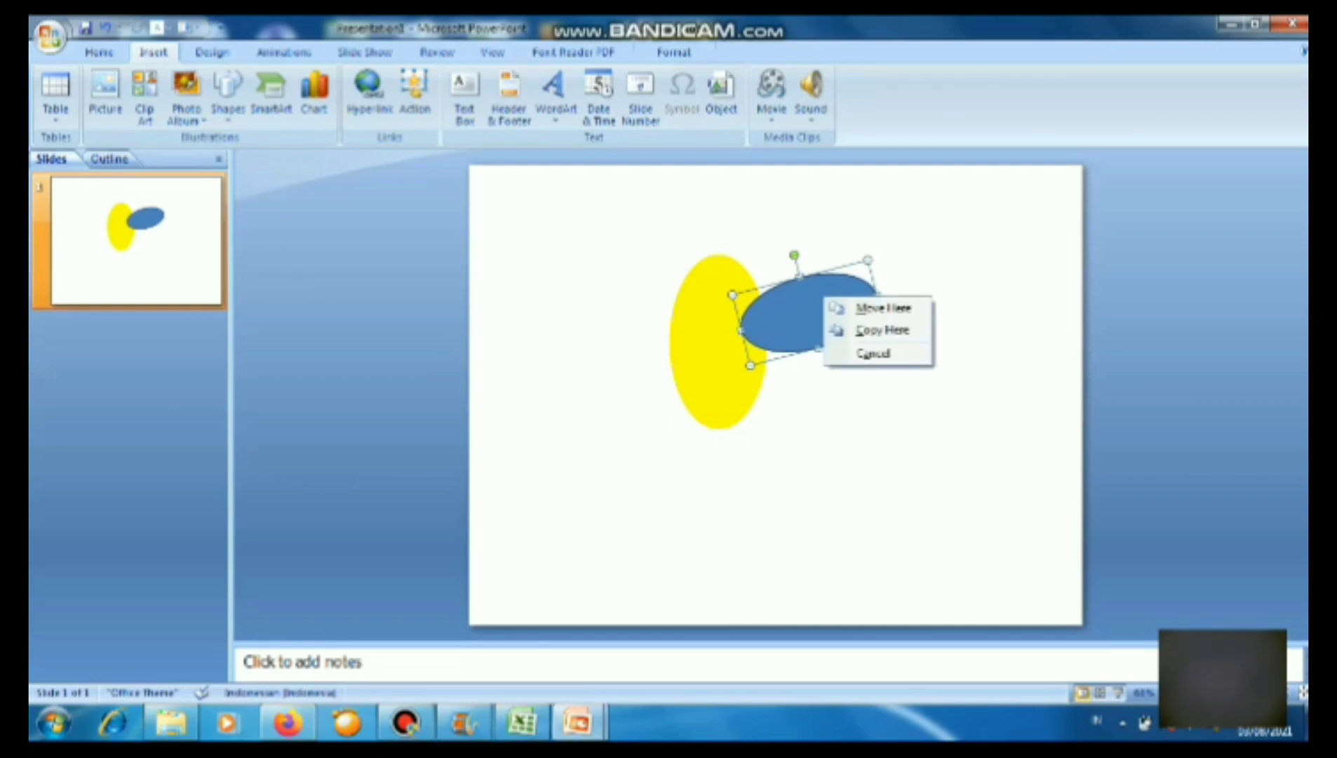
{"action": "right_click", "coordinate": [771, 287]}
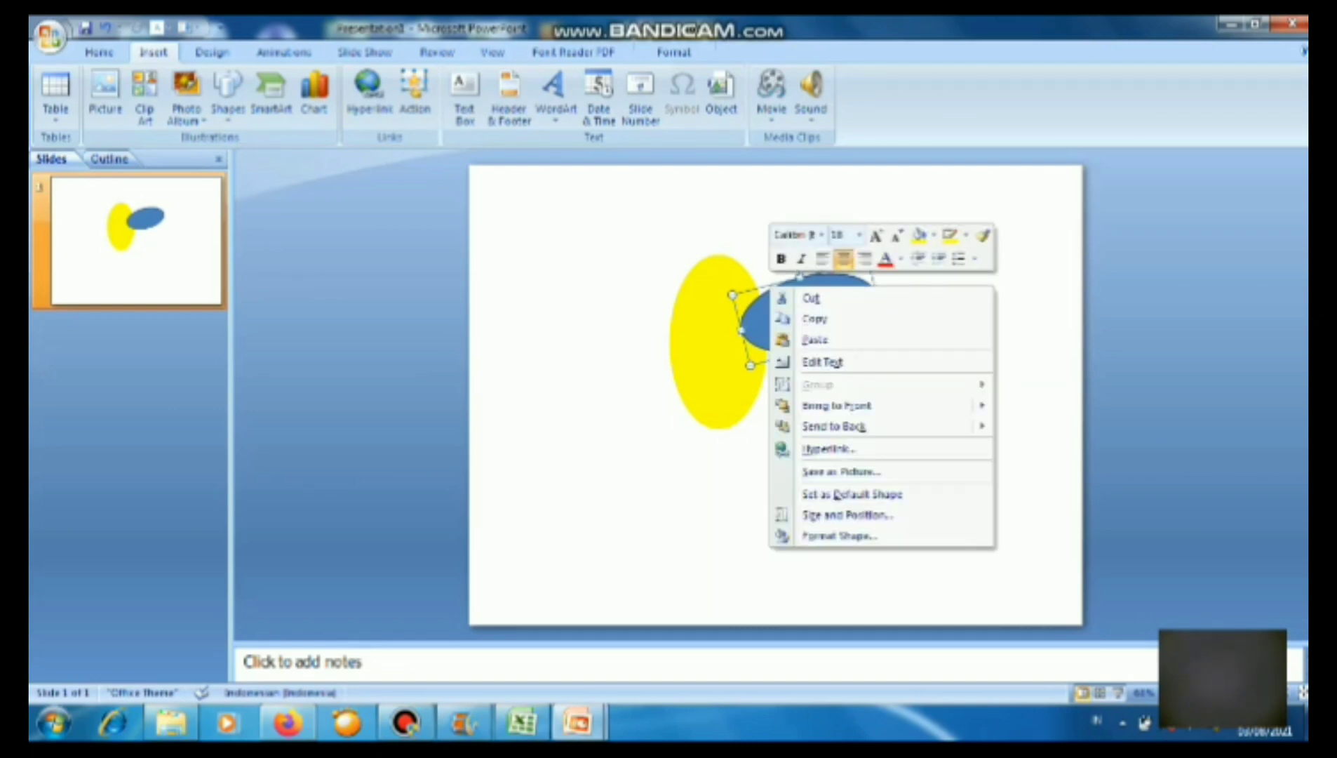
{"action": "left_click", "coordinate": [814, 319]}
{"action": "right_click", "coordinate": [796, 317]}
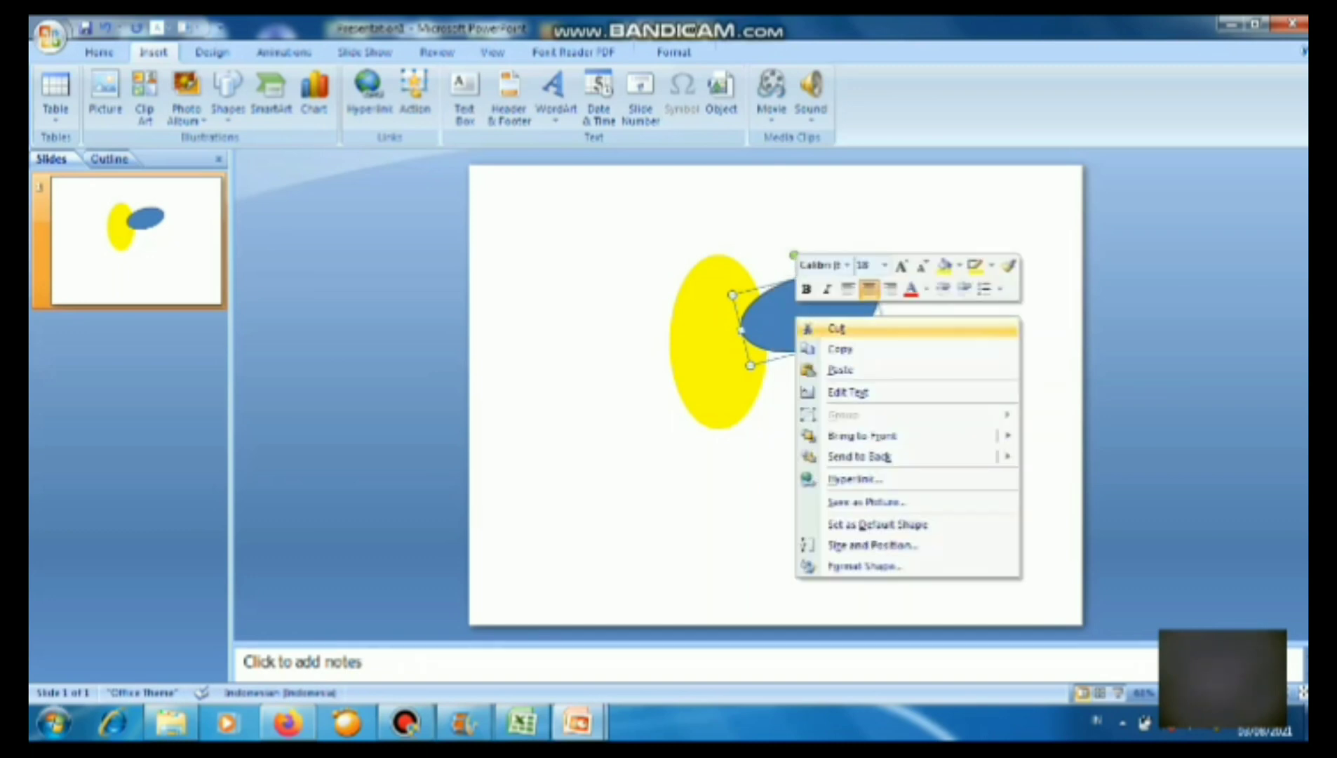
{"action": "left_click", "coordinate": [840, 370]}
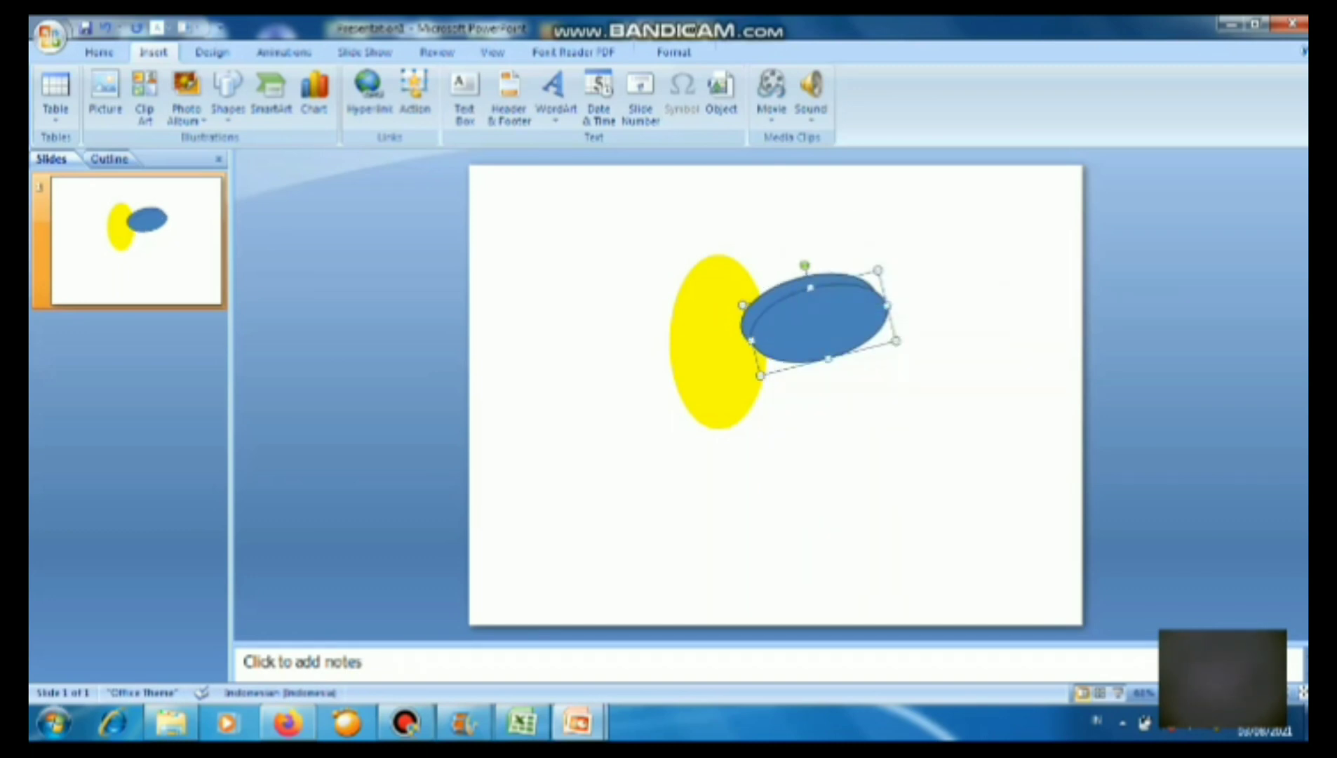
{"action": "left_click_drag", "start_coordinate": [819, 323], "coordinate": [830, 351]}
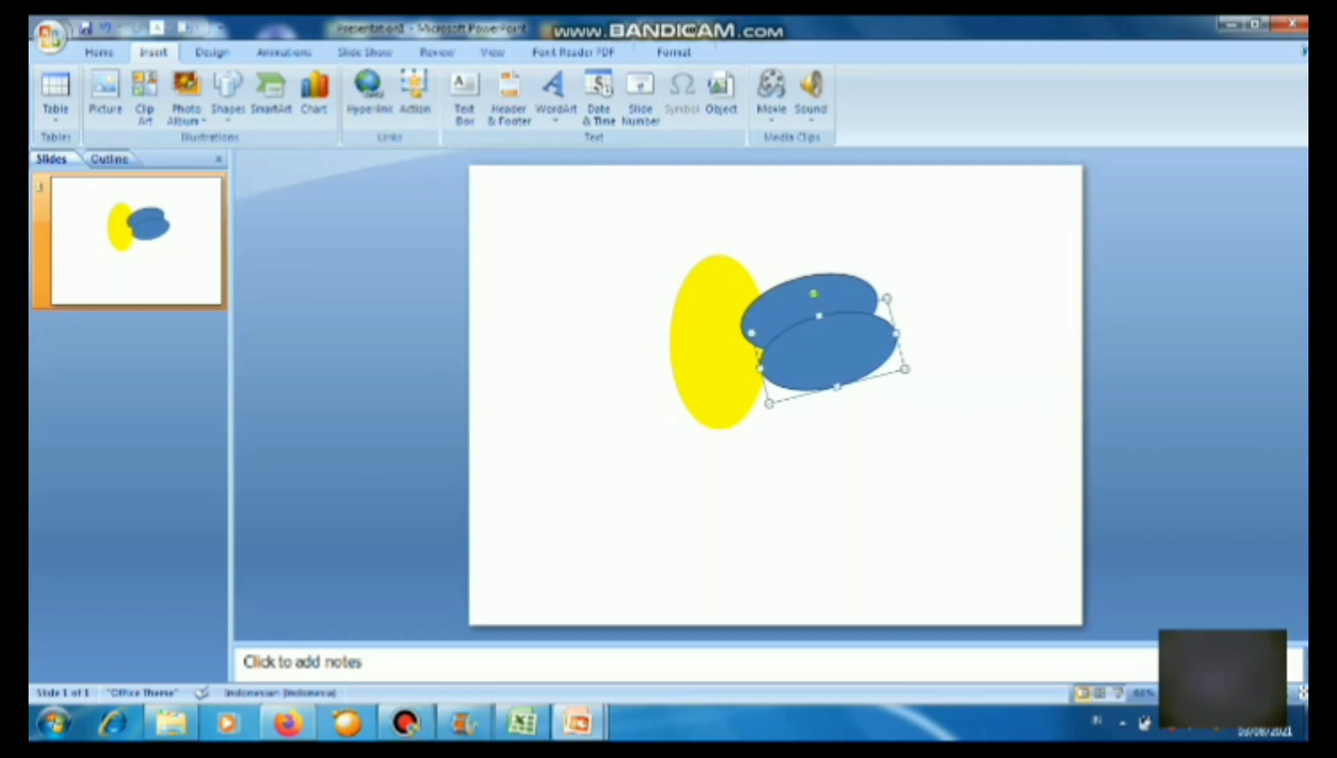
Step: Tilt the lower blue oval clockwise to mirror the upper one and fit it against the upper oval and the yellow oval's right side
{"action": "left_click_drag", "start_coordinate": [814, 294], "coordinate": [842, 293]}
{"action": "left_click_drag", "start_coordinate": [828, 351], "coordinate": [805, 365]}
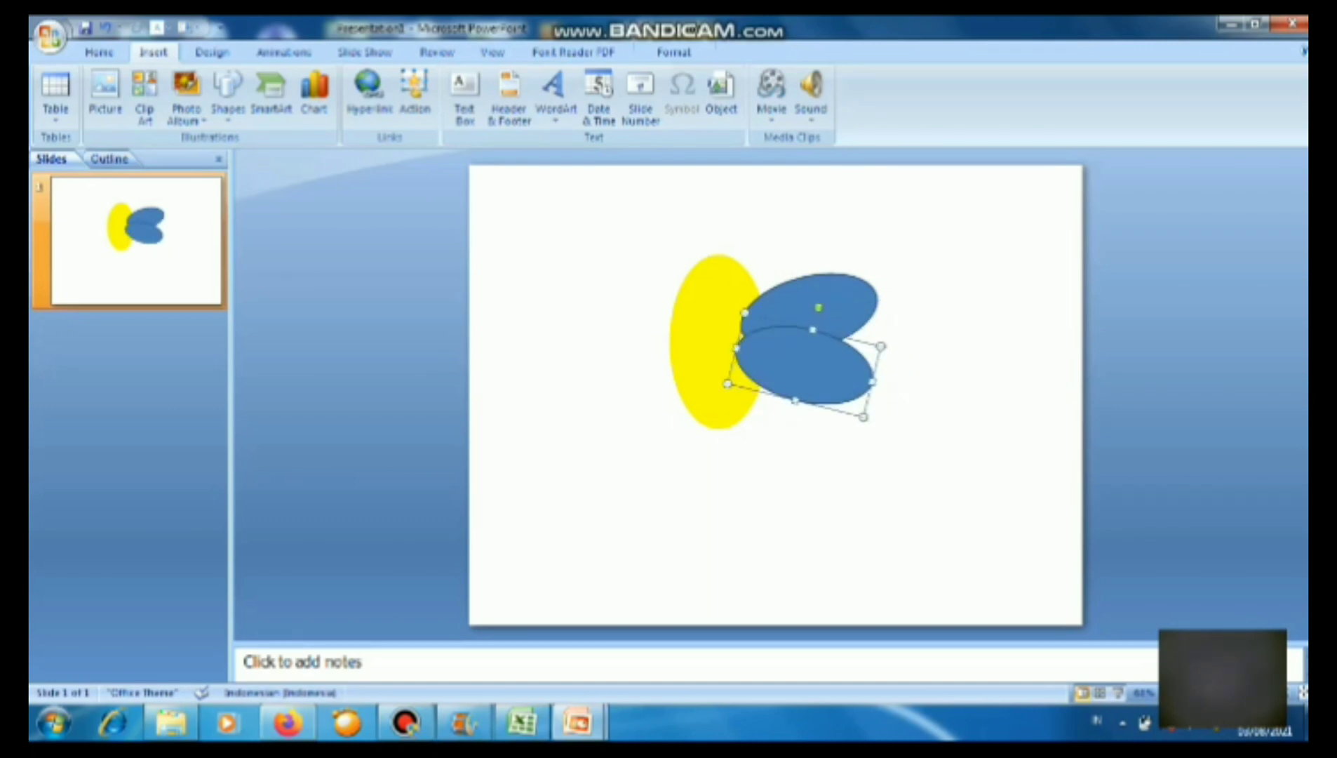
{"action": "left_click_drag", "start_coordinate": [805, 365], "coordinate": [804, 375]}
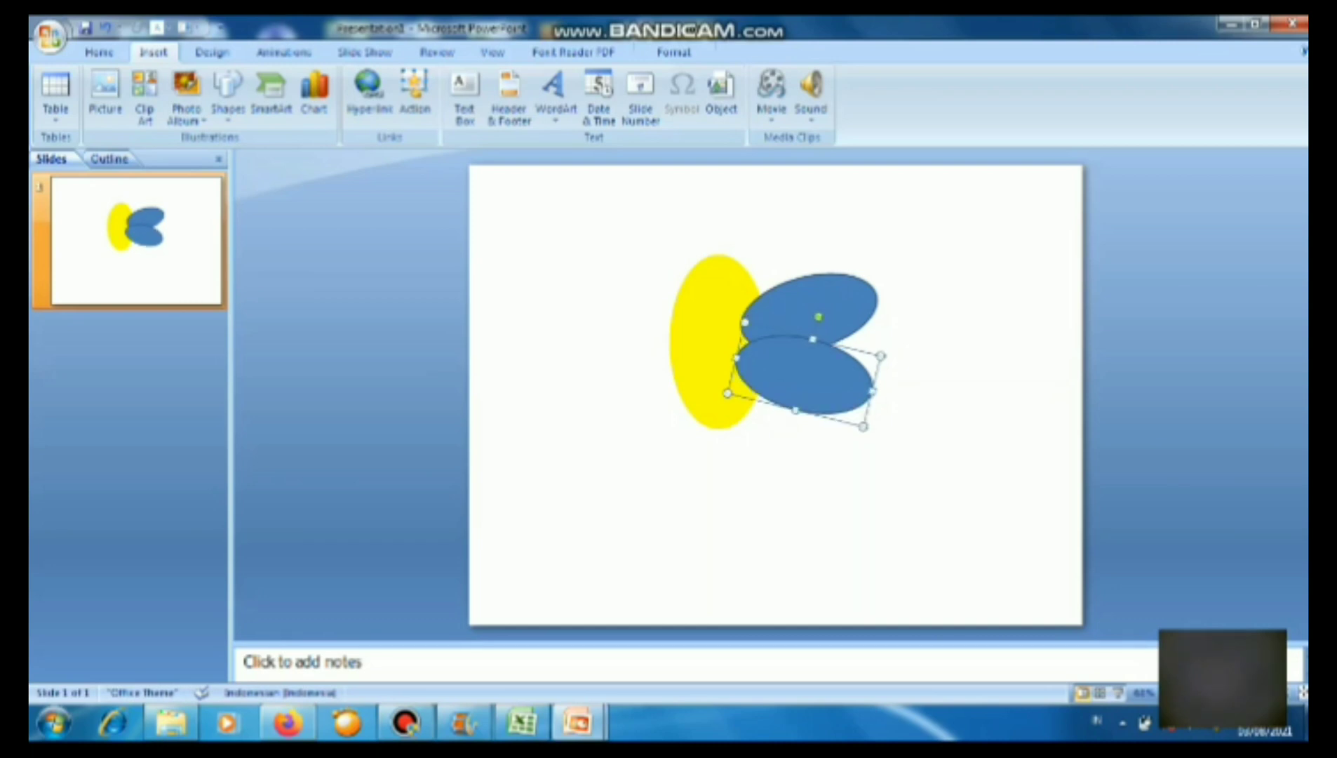
{"action": "left_click_drag", "start_coordinate": [804, 374], "coordinate": [805, 385]}
{"action": "key", "text": "Up"}
{"action": "key", "text": "Up"}
{"action": "key", "text": "Up"}
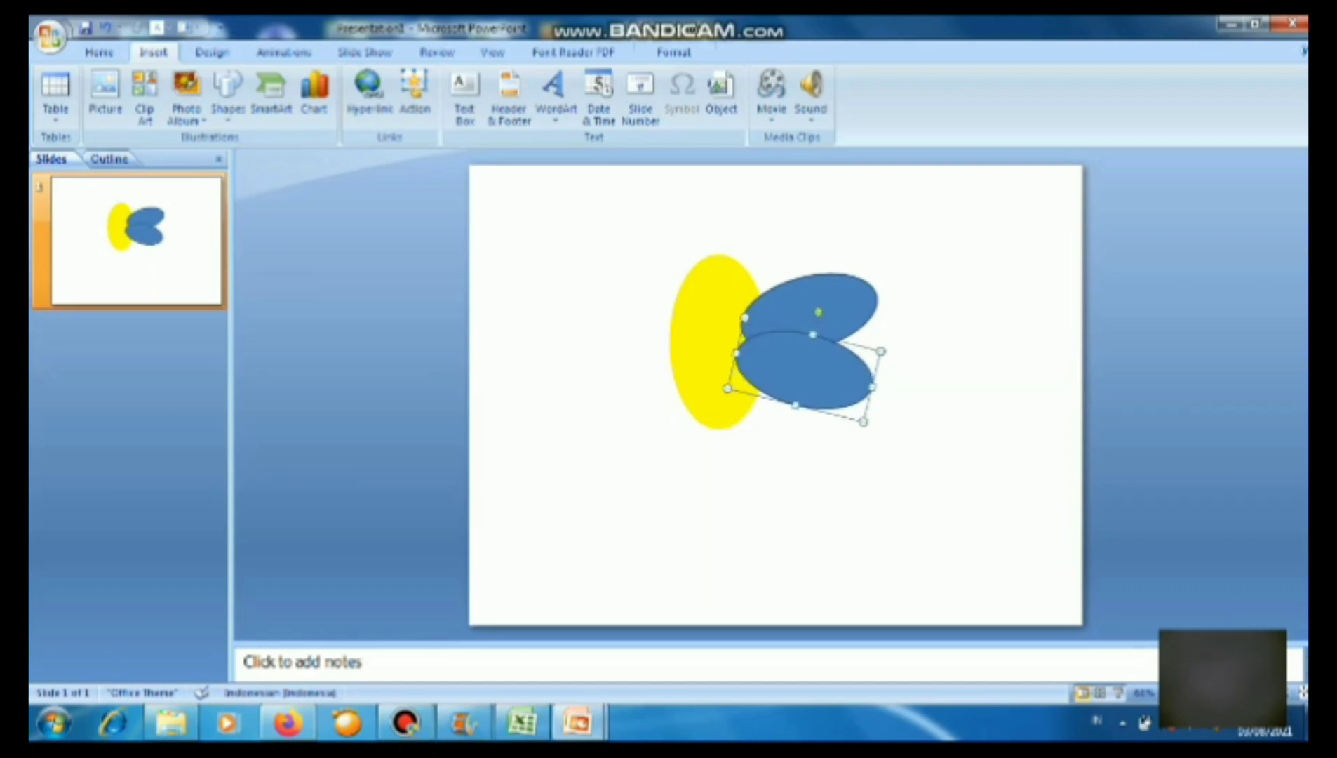
{"action": "key", "text": "Down"}
{"action": "key", "text": "Down"}
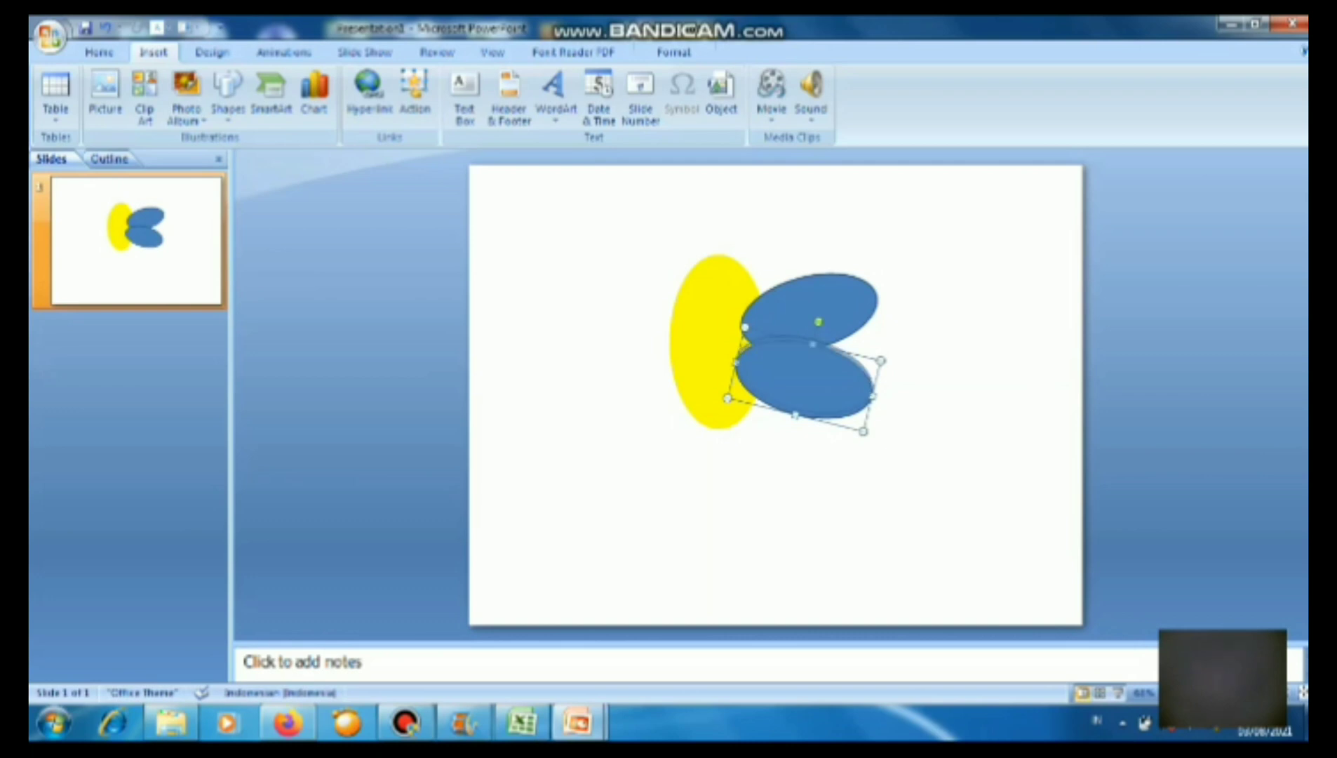
{"action": "key", "text": "Up"}
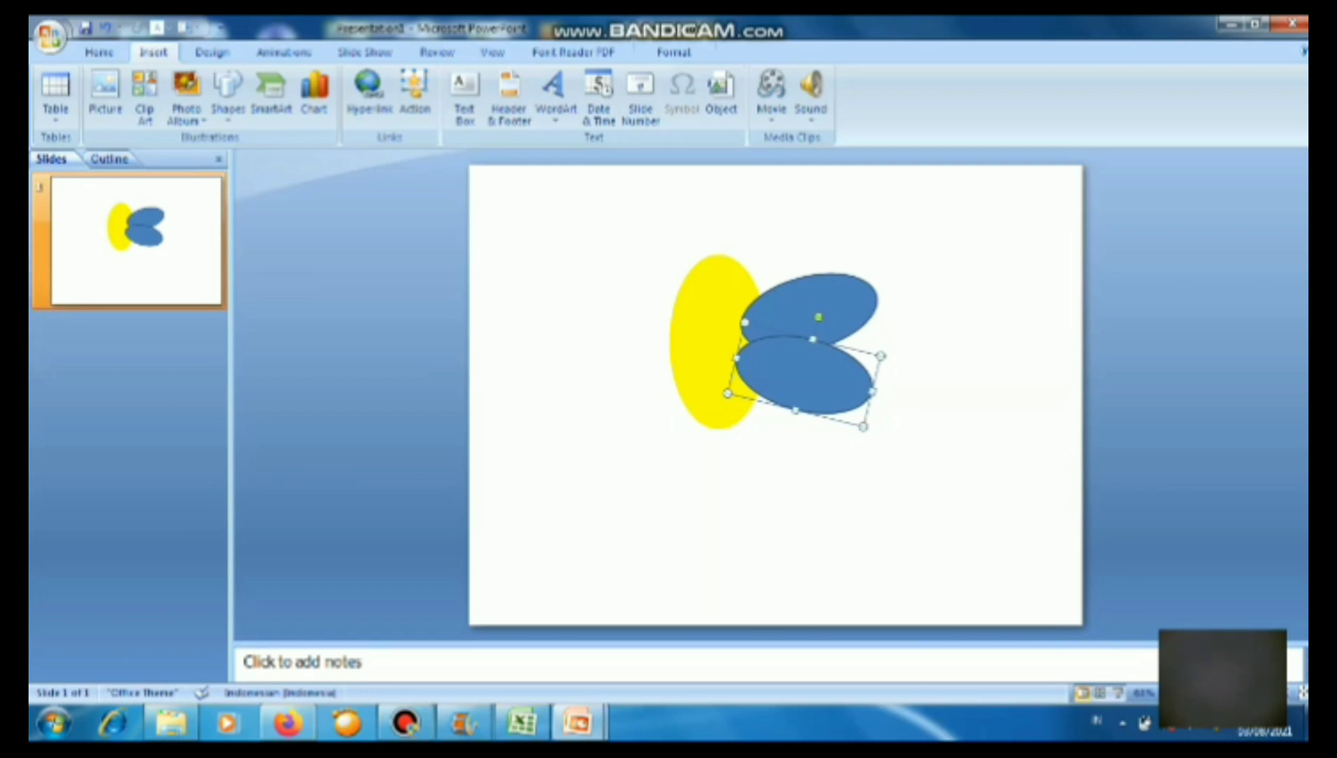
Step: Group the two blue ovals and shift the group slightly left and down, further over the yellow oval
{"action": "left_click", "coordinate": [814, 303], "text": "ctrl"}
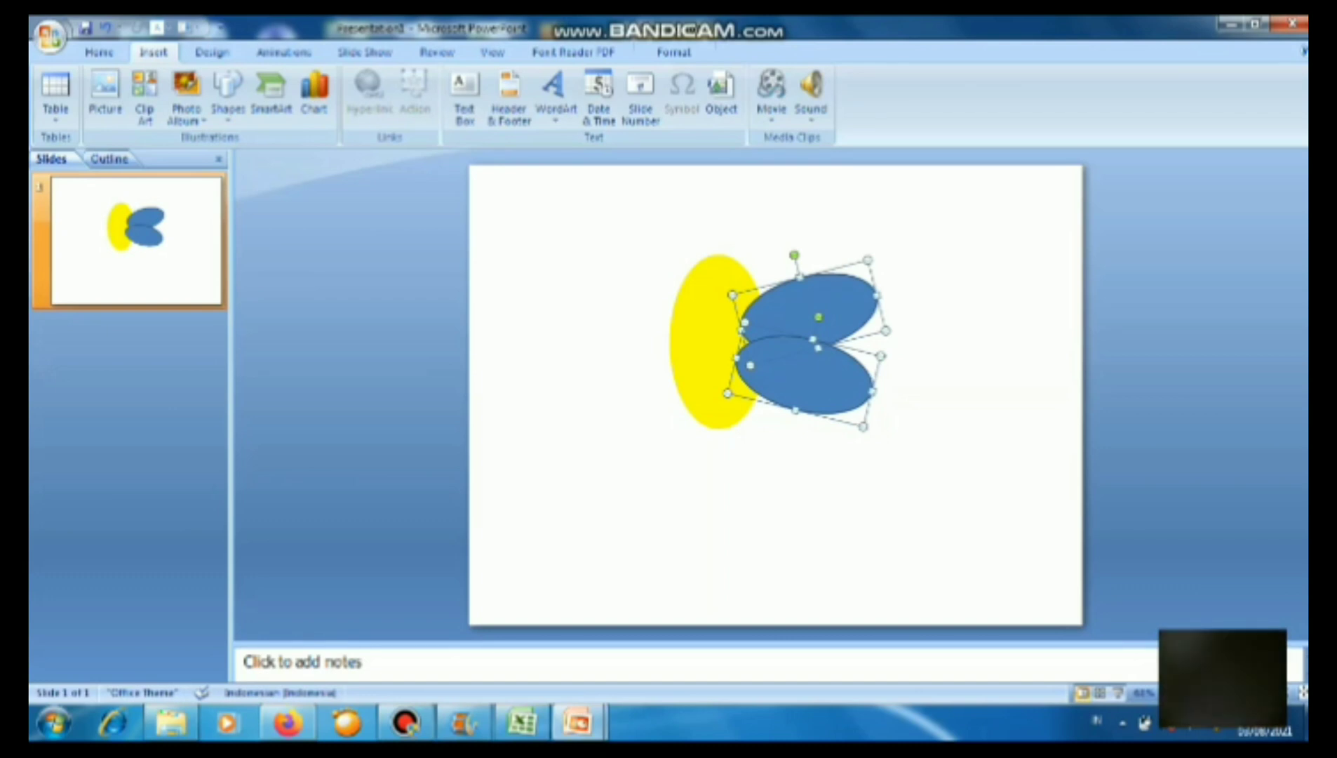
{"action": "left_click", "coordinate": [674, 53]}
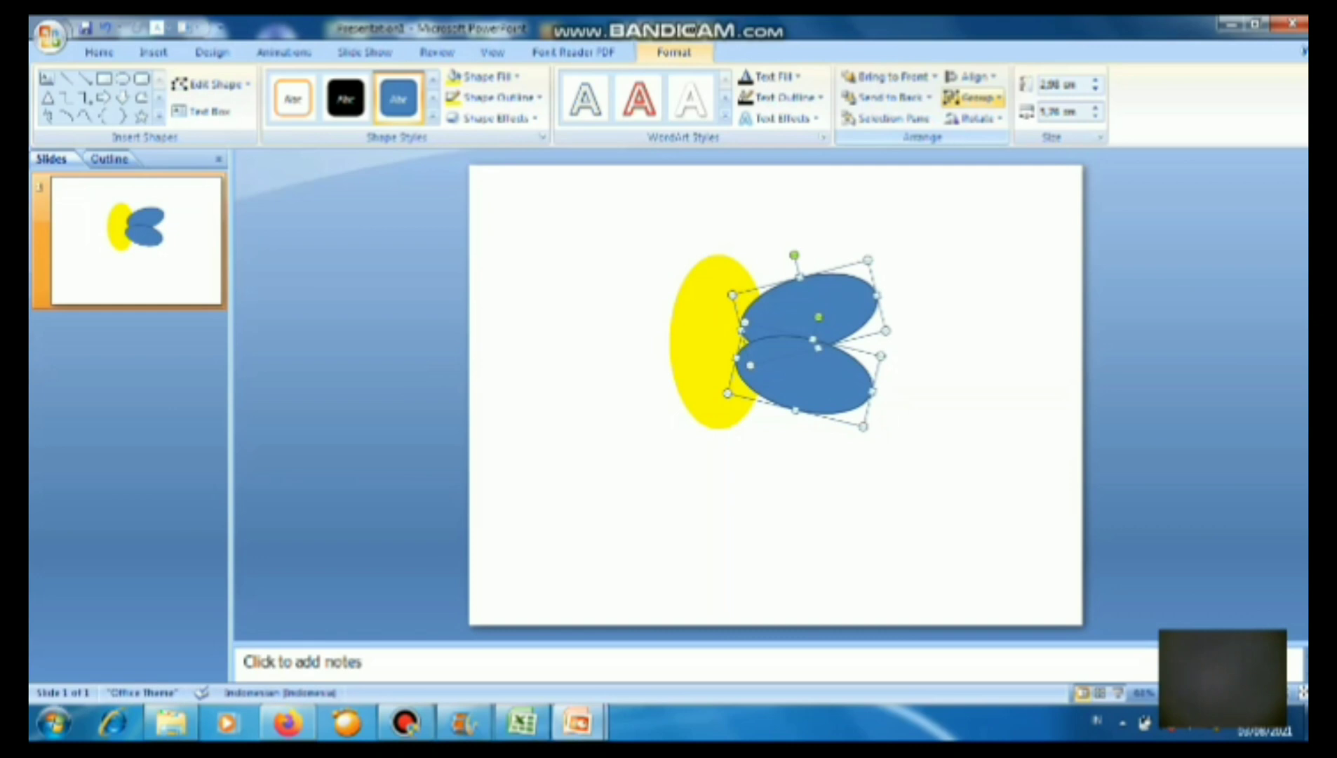
{"action": "left_click", "coordinate": [972, 97]}
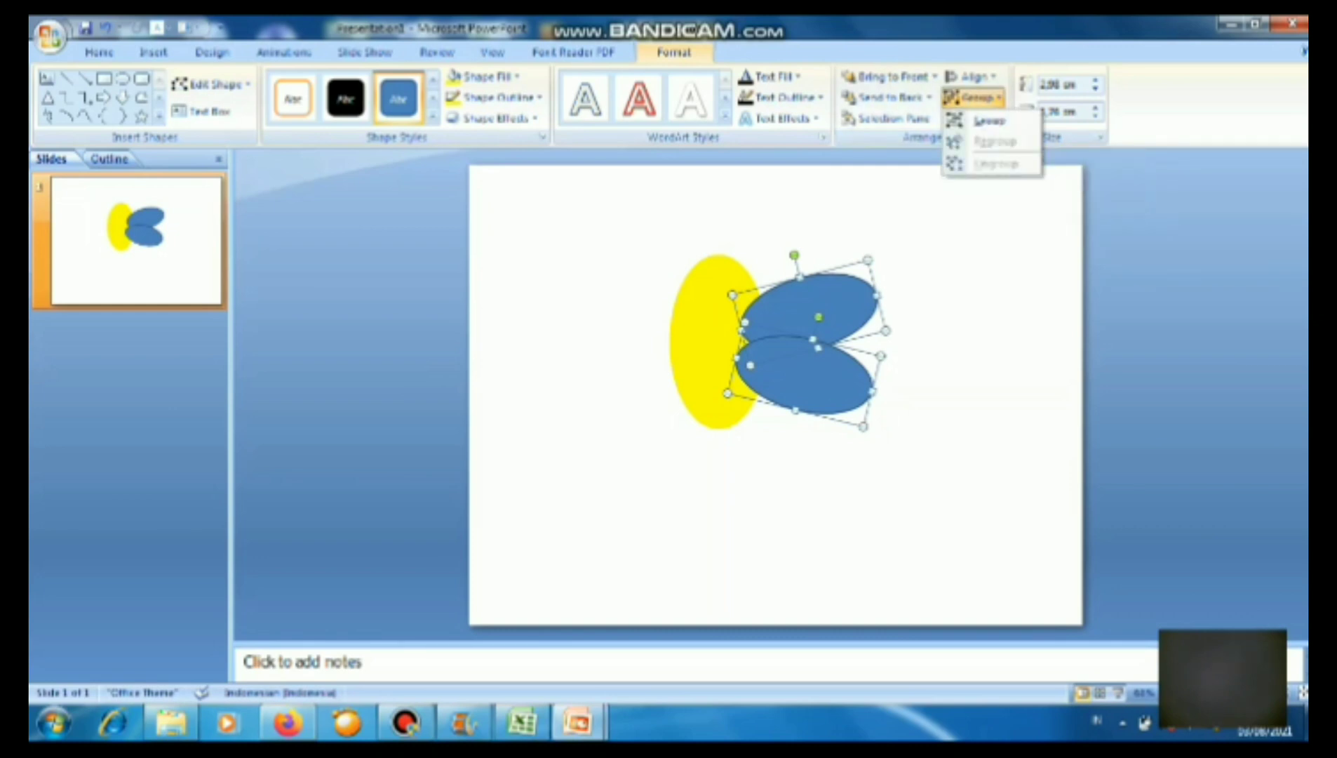
{"action": "left_click", "coordinate": [983, 119]}
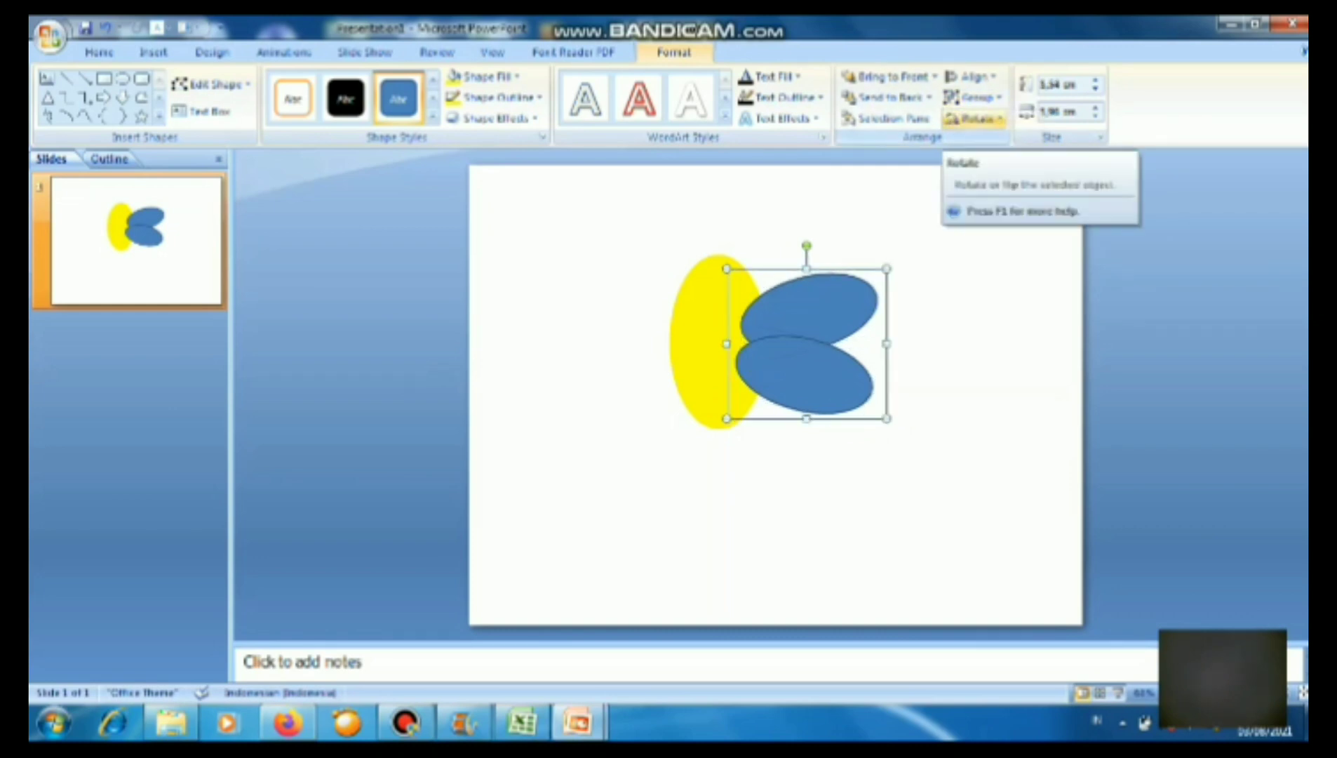
{"action": "mouse_move", "coordinate": [806, 372]}
{"action": "left_mouse_down"}
{"action": "mouse_move", "coordinate": [853, 375]}
{"action": "mouse_move", "coordinate": [805, 375]}
{"action": "left_mouse_up"}
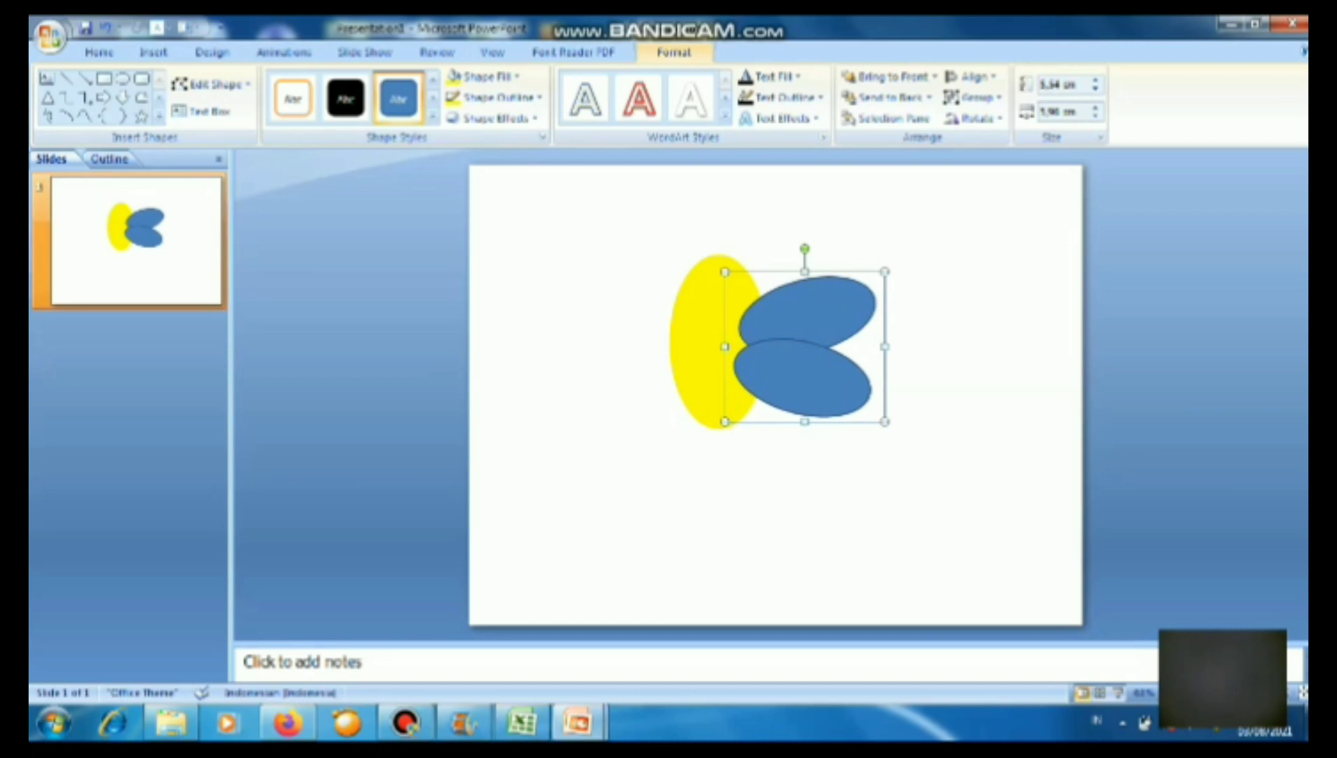
{"action": "left_click_drag", "start_coordinate": [806, 375], "coordinate": [796, 379]}
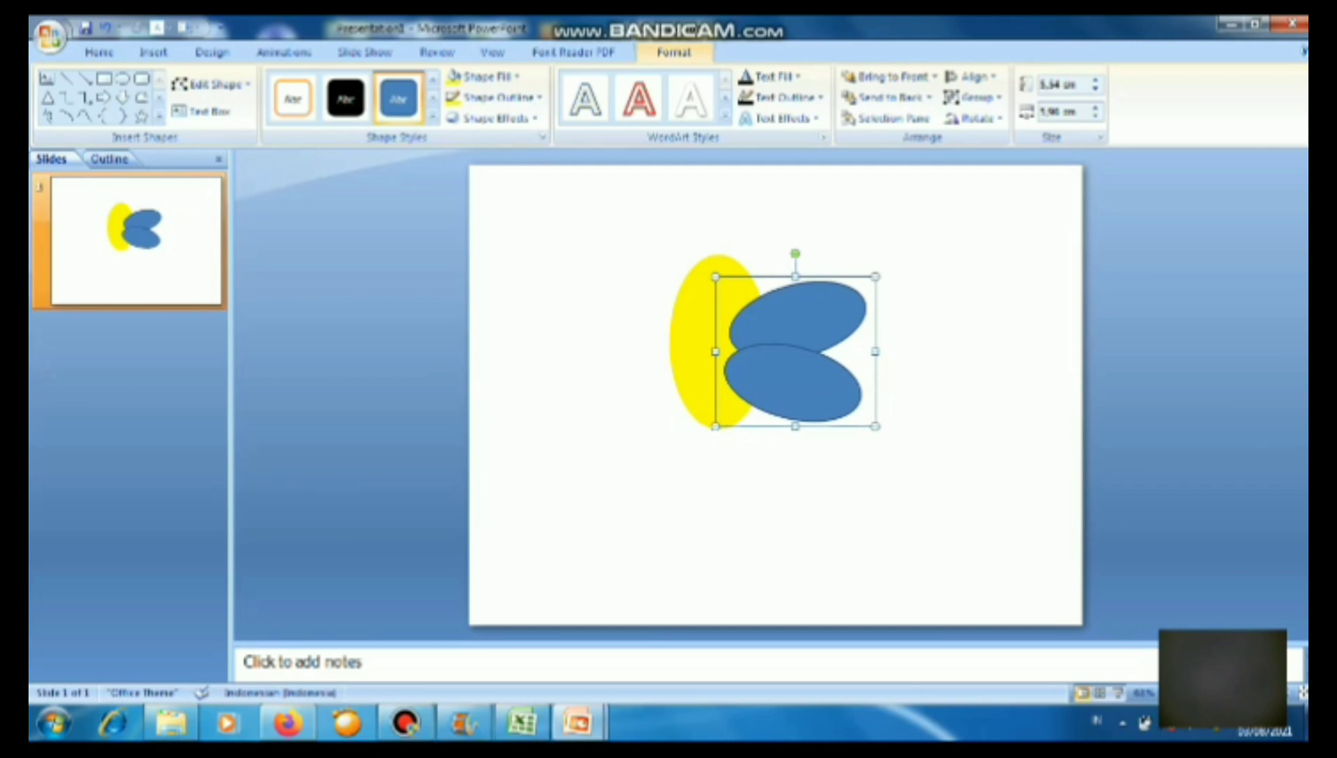
Step: Duplicate the group of blue ovals by copying and pasting it, and move the copy to the right of the original
{"action": "right_click", "coordinate": [825, 306]}
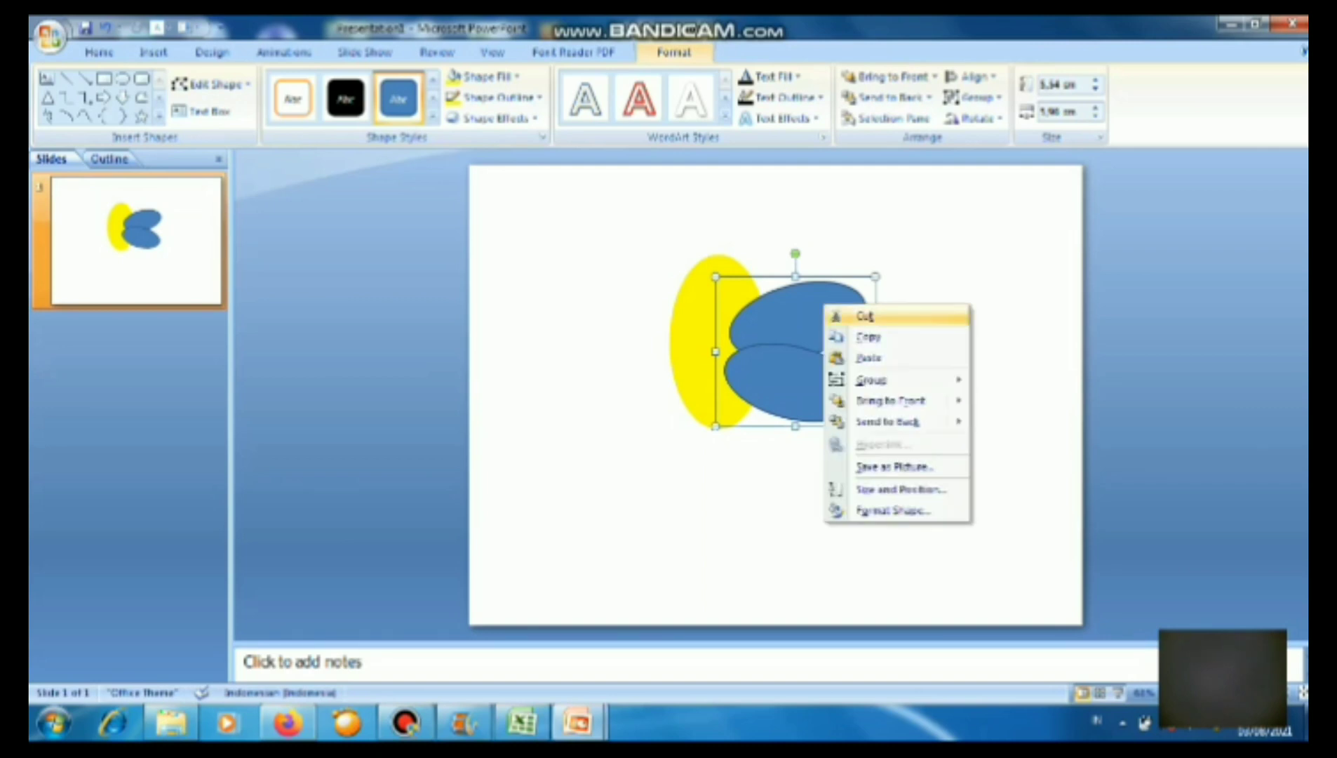
{"action": "left_click", "coordinate": [867, 337]}
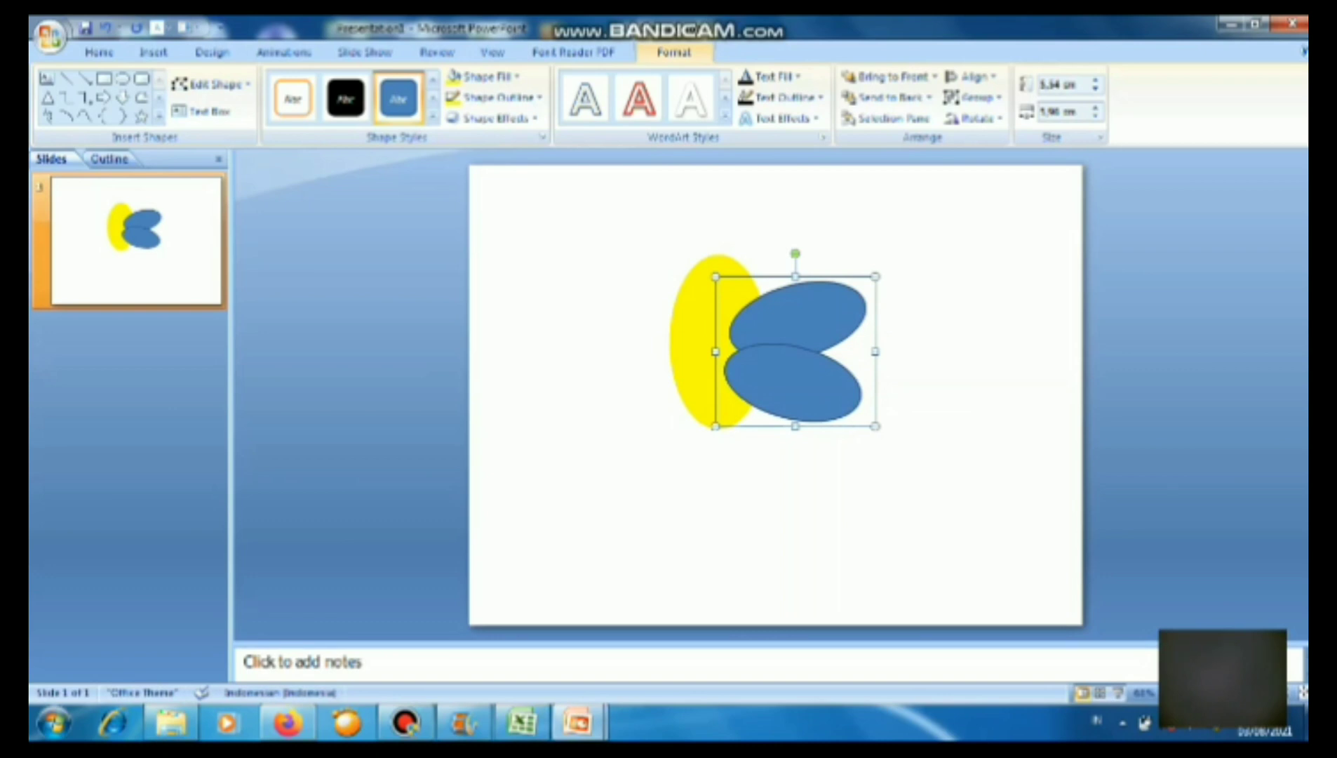
{"action": "right_click", "coordinate": [851, 341]}
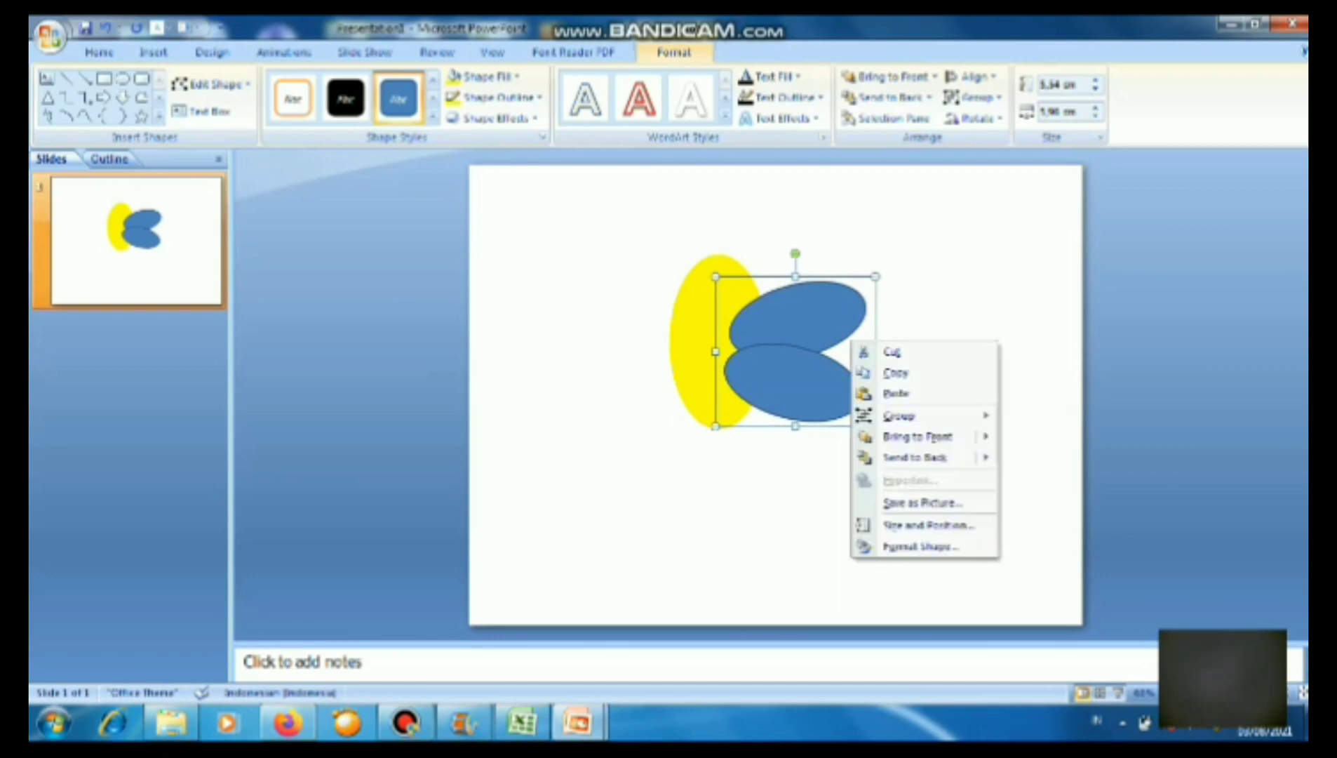
{"action": "left_click", "coordinate": [896, 394]}
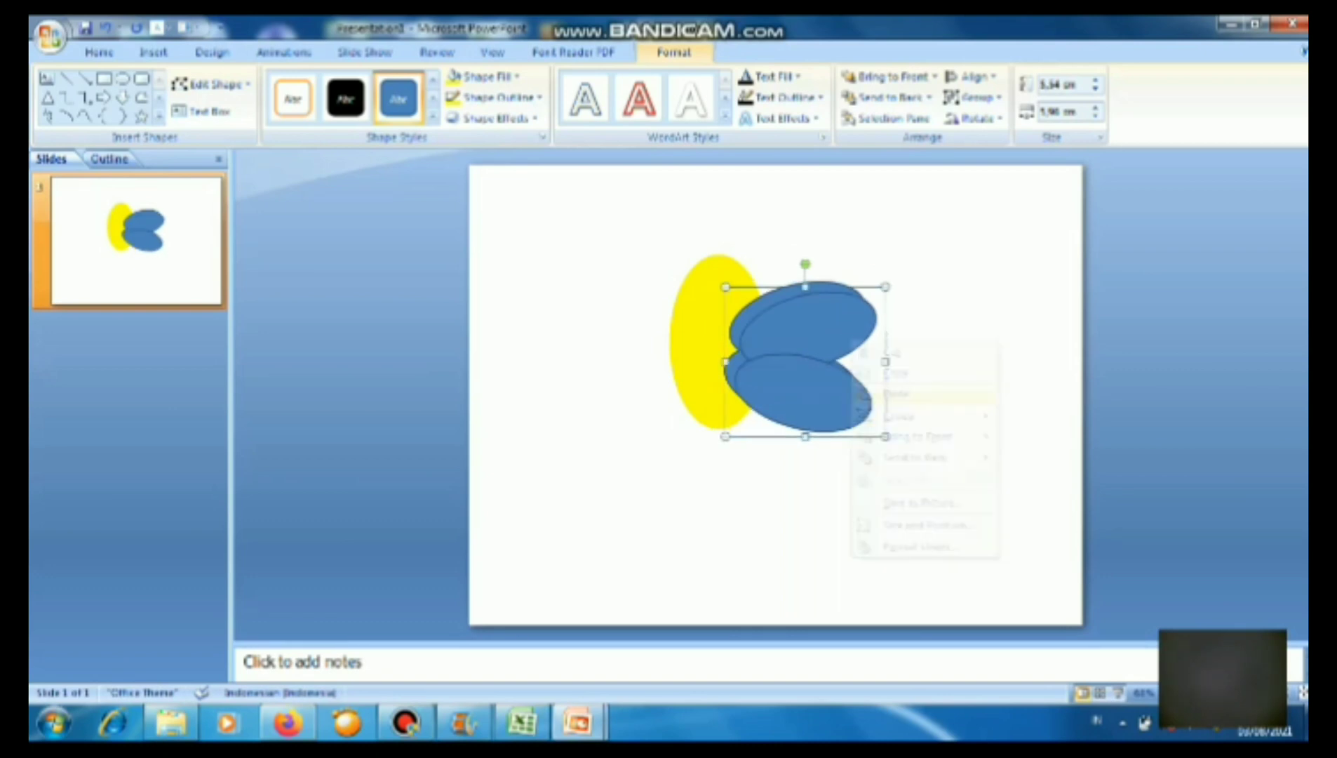
{"action": "left_click_drag", "start_coordinate": [822, 393], "coordinate": [949, 401]}
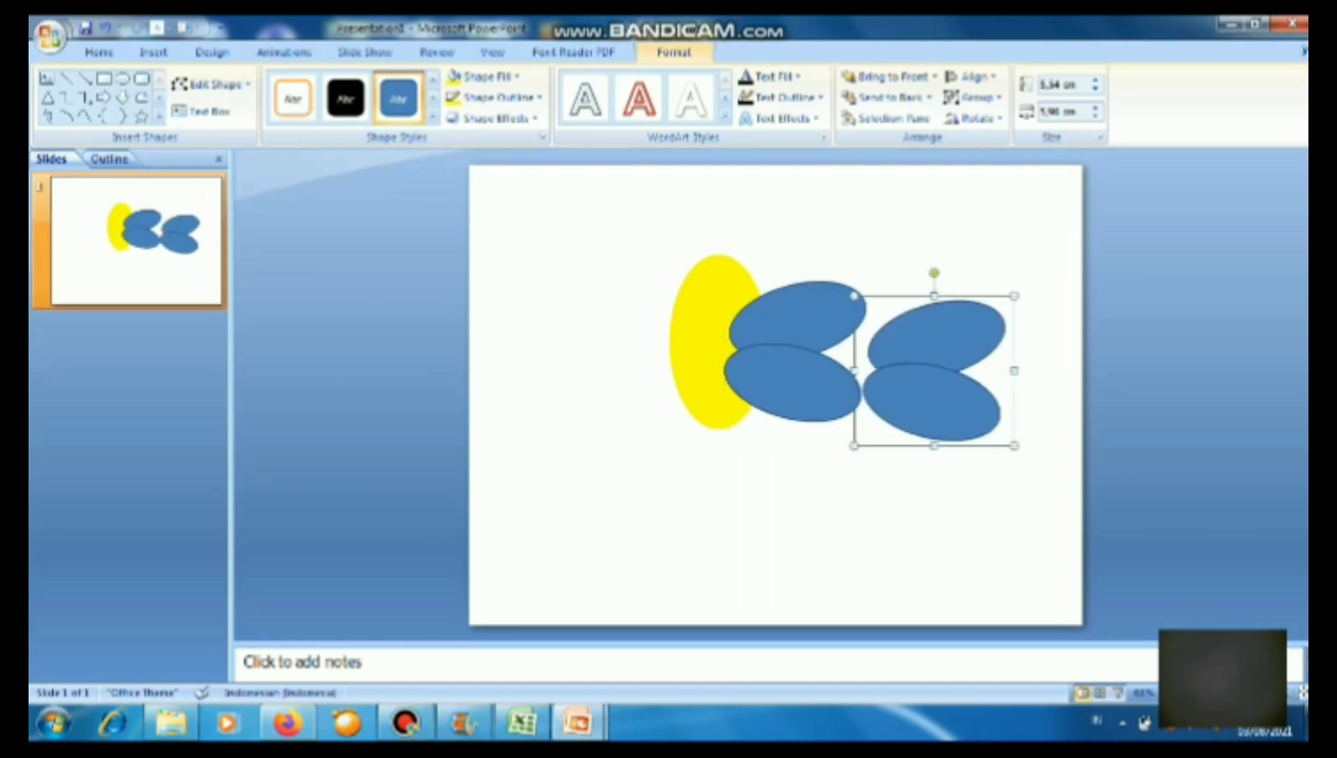
Step: Move the copied group of blue ovals a little further right and slightly up, clear of the original group
{"action": "key", "text": "Right"}
{"action": "key", "text": "Right"}
{"action": "key", "text": "Right"}
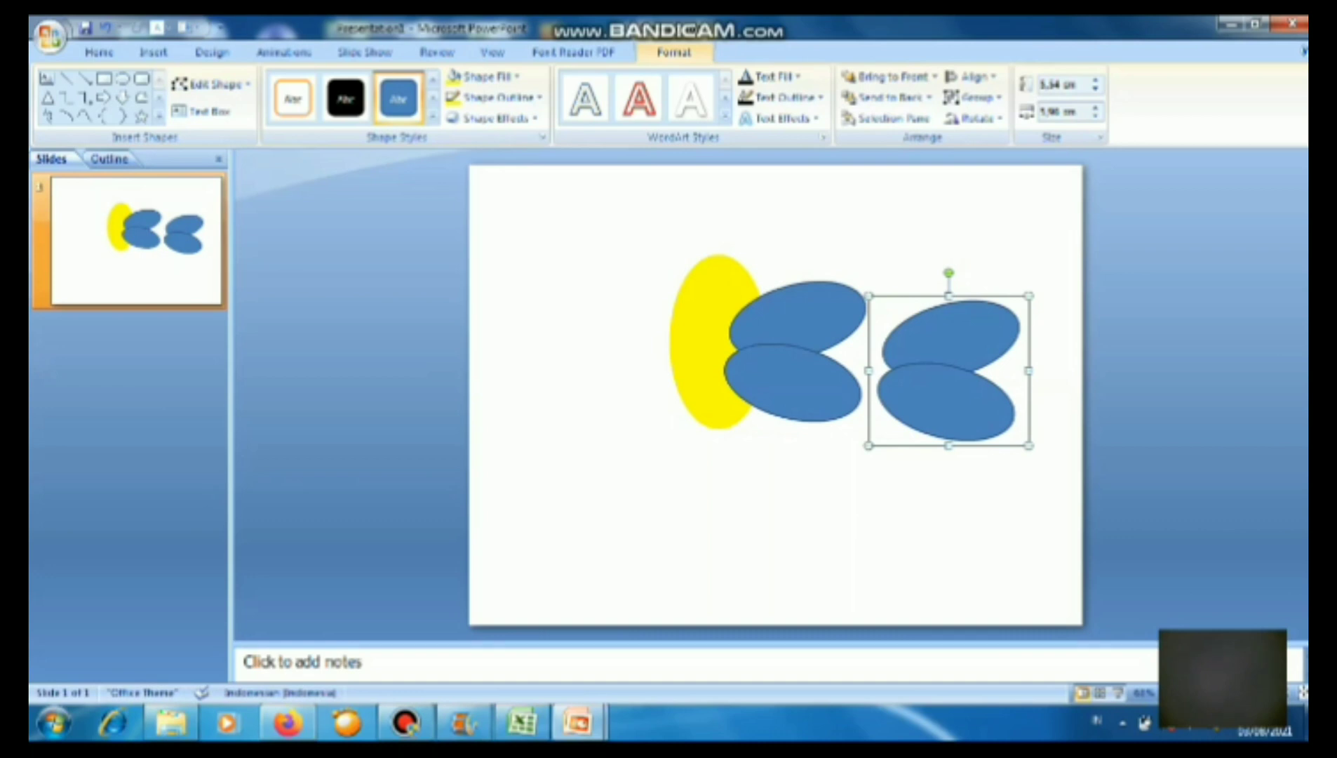
{"action": "mouse_move", "coordinate": [949, 370]}
{"action": "left_mouse_down"}
{"action": "mouse_move", "coordinate": [647, 346]}
{"action": "mouse_move", "coordinate": [938, 346]}
{"action": "mouse_move", "coordinate": [963, 360]}
{"action": "left_mouse_up"}
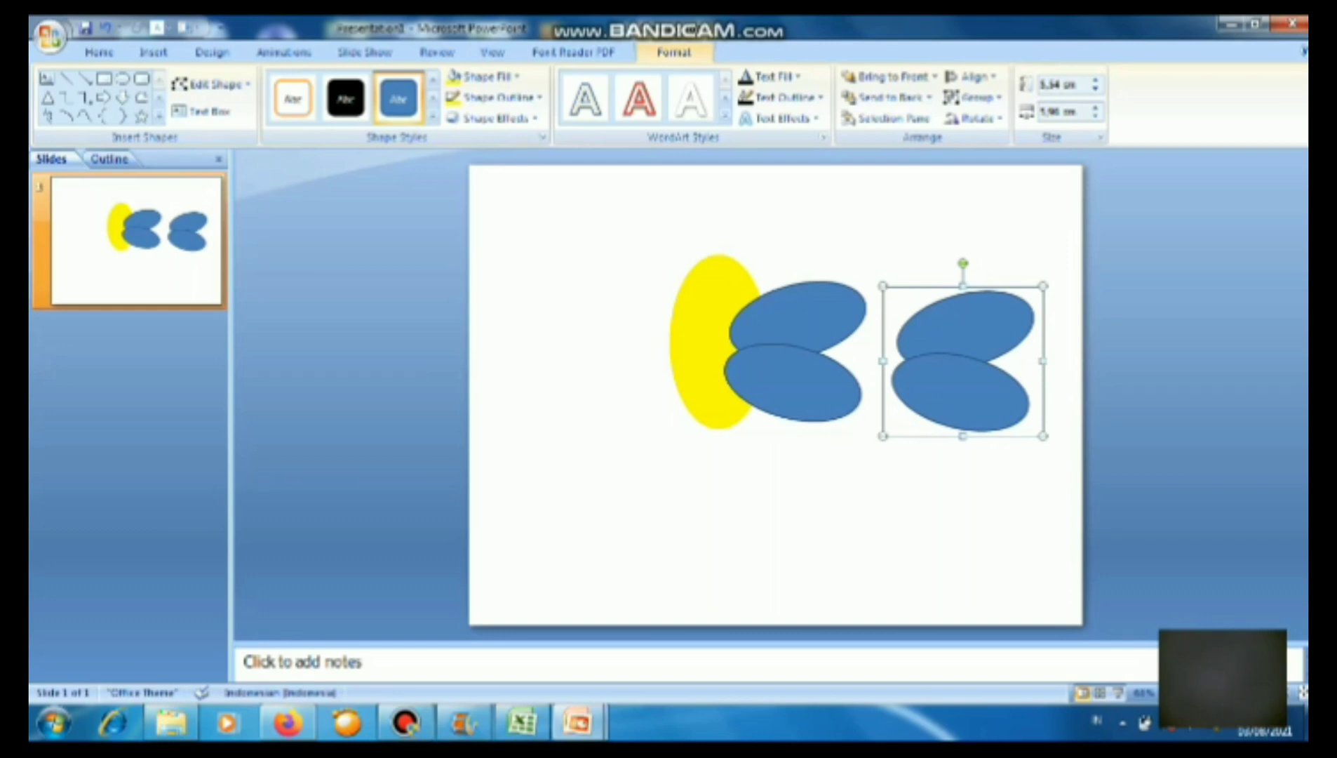
Step: Set the rotation of the copied blue oval group to 180°
{"action": "right_click", "coordinate": [957, 337]}
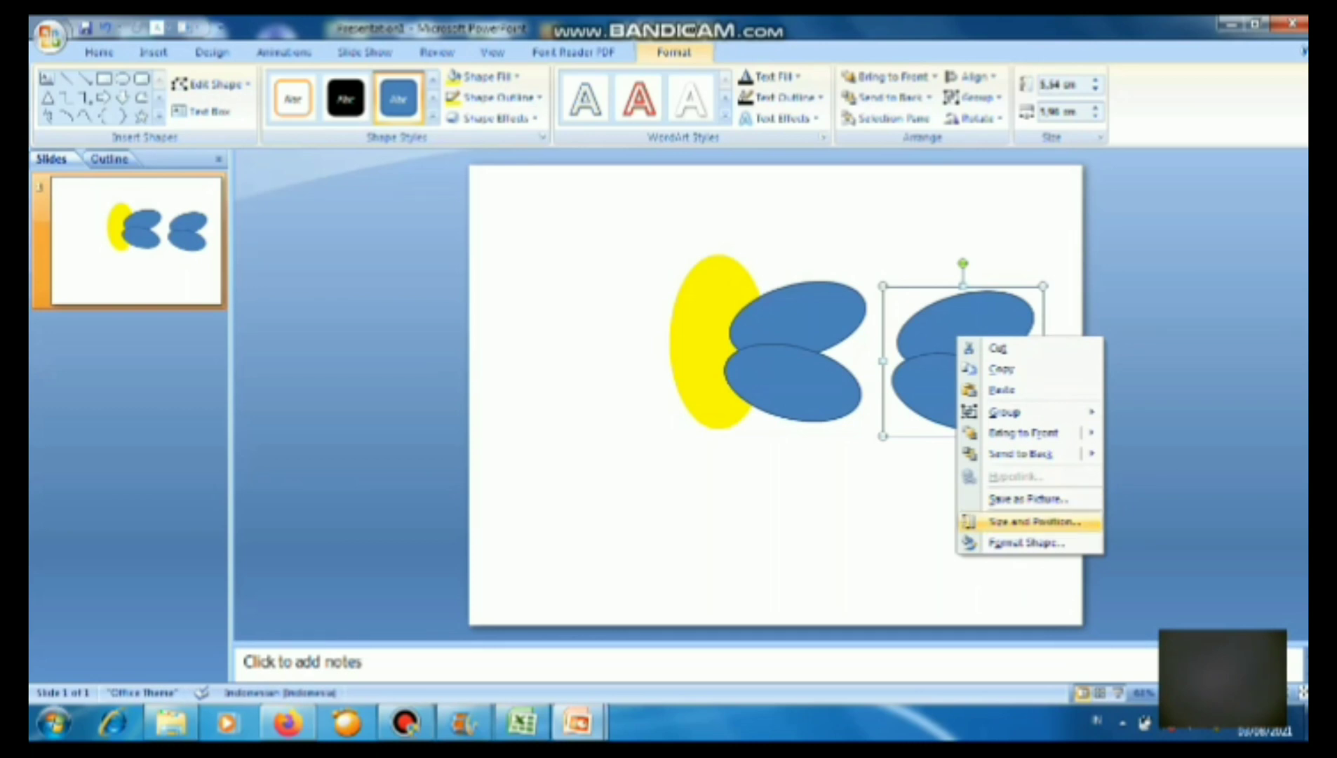
{"action": "left_click", "coordinate": [1033, 522]}
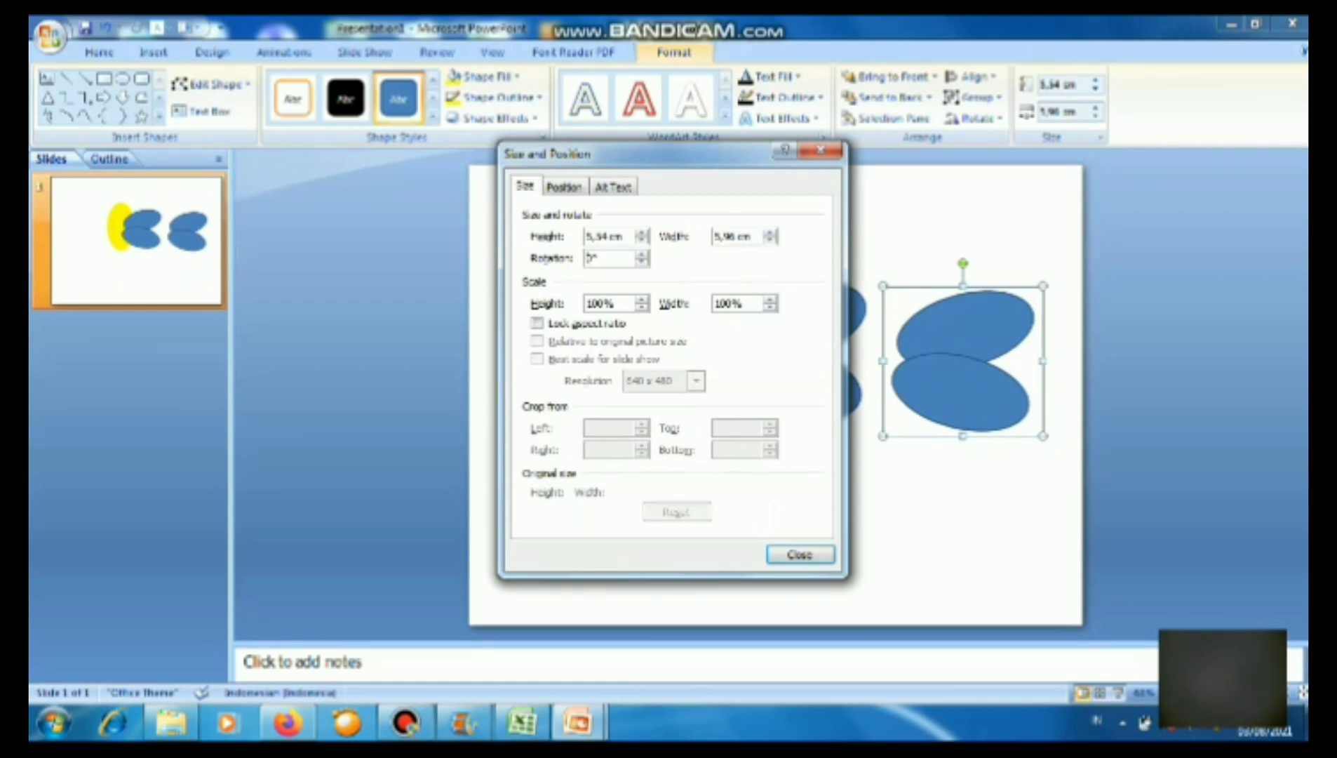
{"action": "key", "text": "BackSpace"}
{"action": "type", "text": "1"}
{"action": "type", "text": "0"}
{"action": "type", "text": "0"}
{"action": "left_click", "coordinate": [799, 554]}
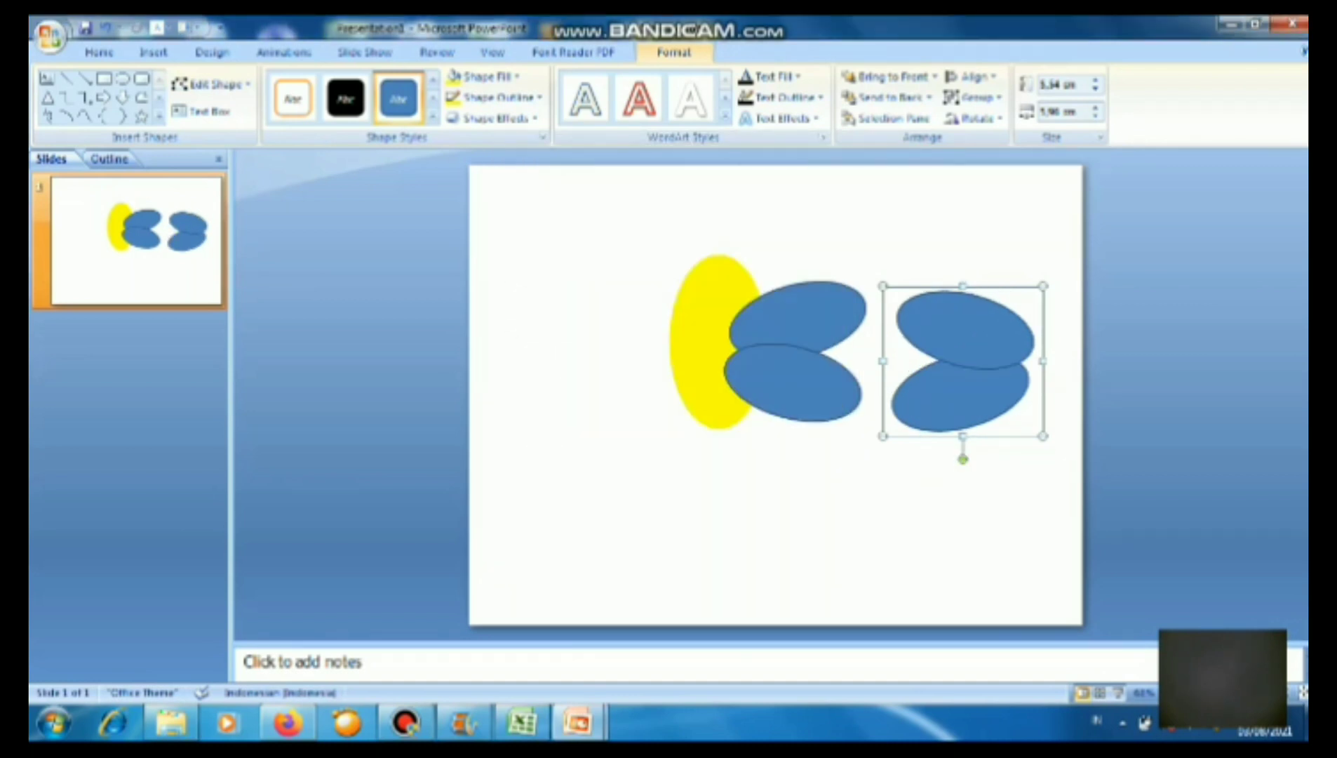
Step: Move the rotated blue oval group to the yellow oval's left side, slightly overlapping it, opposite the other group
{"action": "left_click_drag", "start_coordinate": [963, 362], "coordinate": [629, 360]}
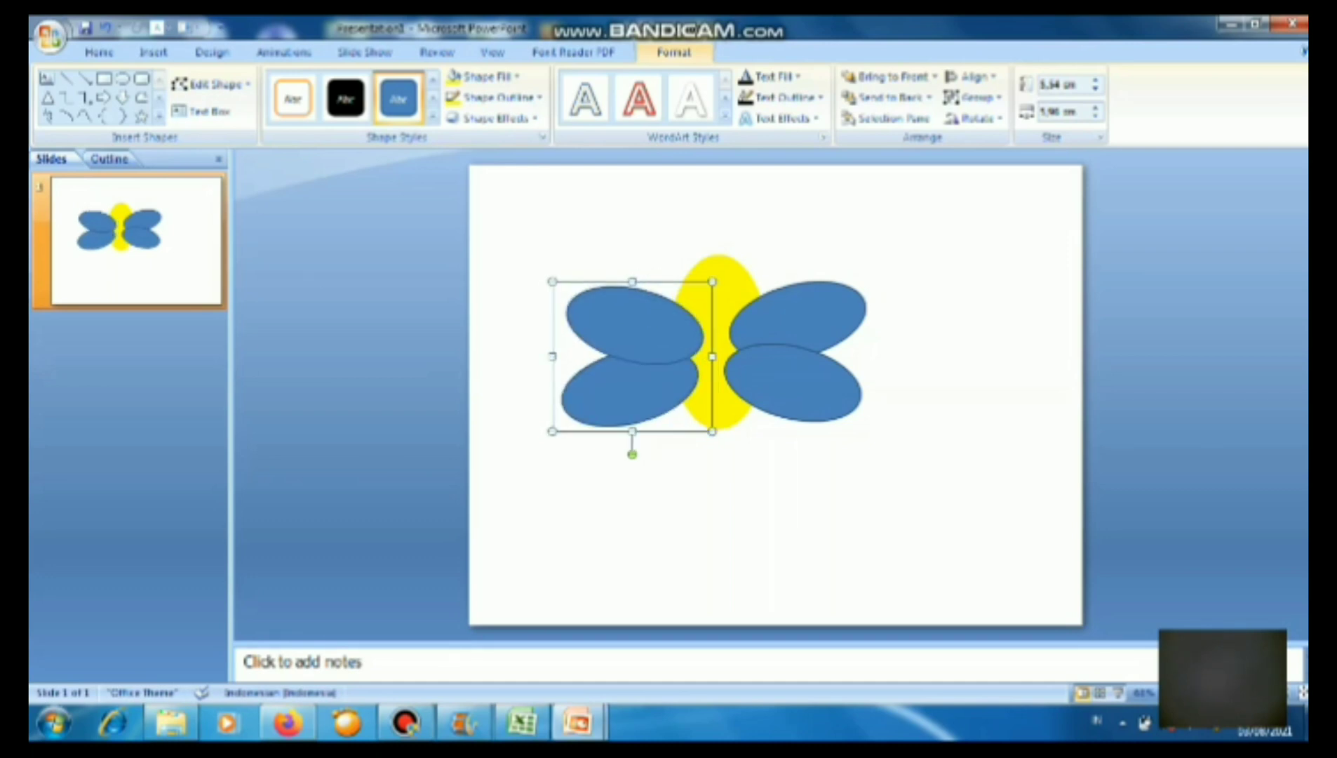
{"action": "left_click", "coordinate": [683, 258]}
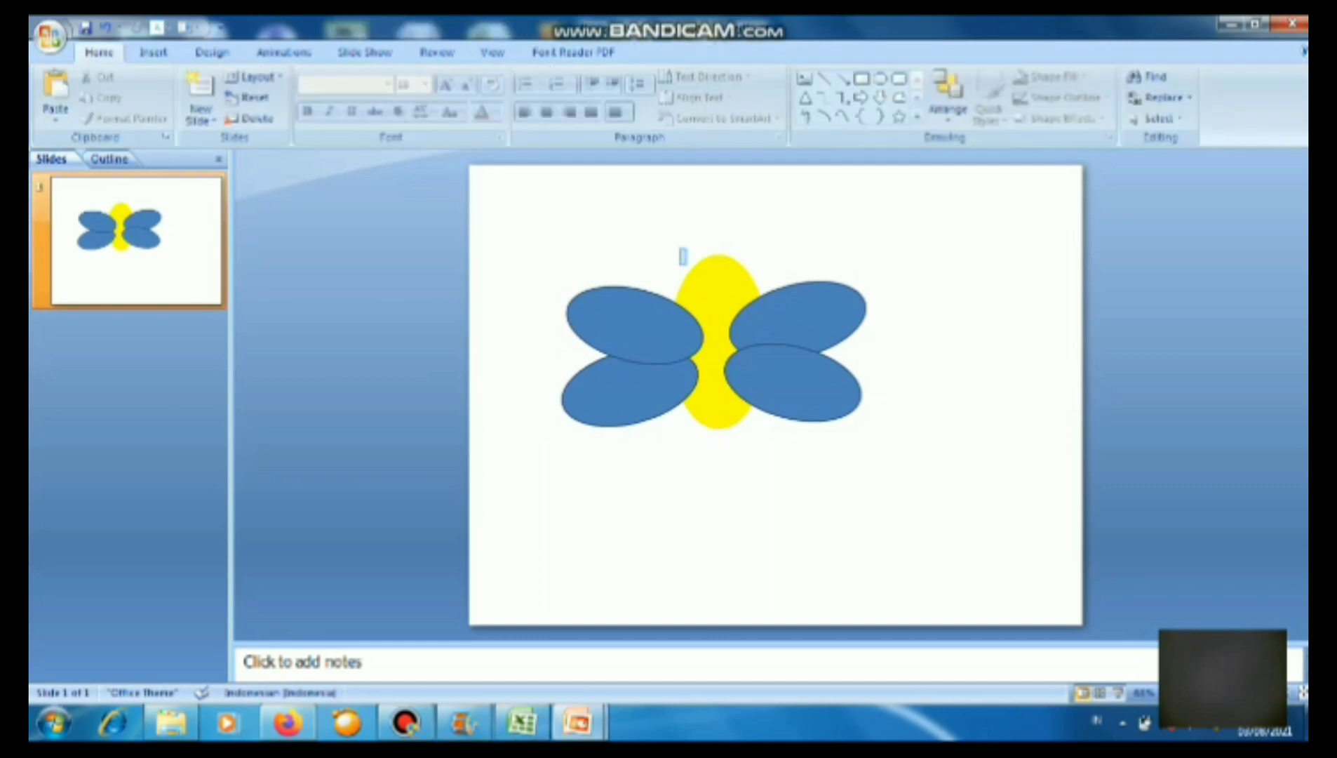
{"action": "left_click", "coordinate": [631, 324]}
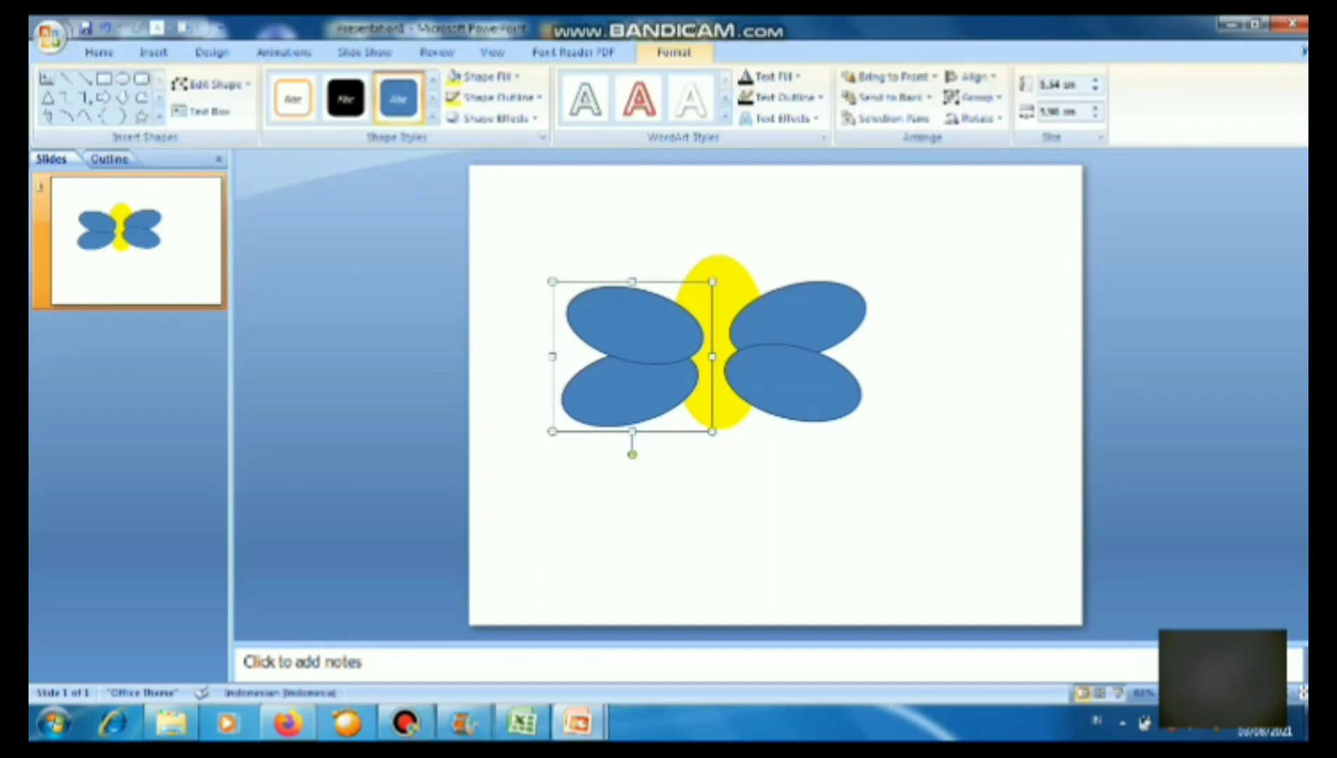
{"action": "mouse_move", "coordinate": [631, 324]}
{"action": "left_mouse_down"}
{"action": "mouse_move", "coordinate": [632, 311]}
{"action": "mouse_move", "coordinate": [632, 329]}
{"action": "mouse_move", "coordinate": [641, 319]}
{"action": "left_mouse_up"}
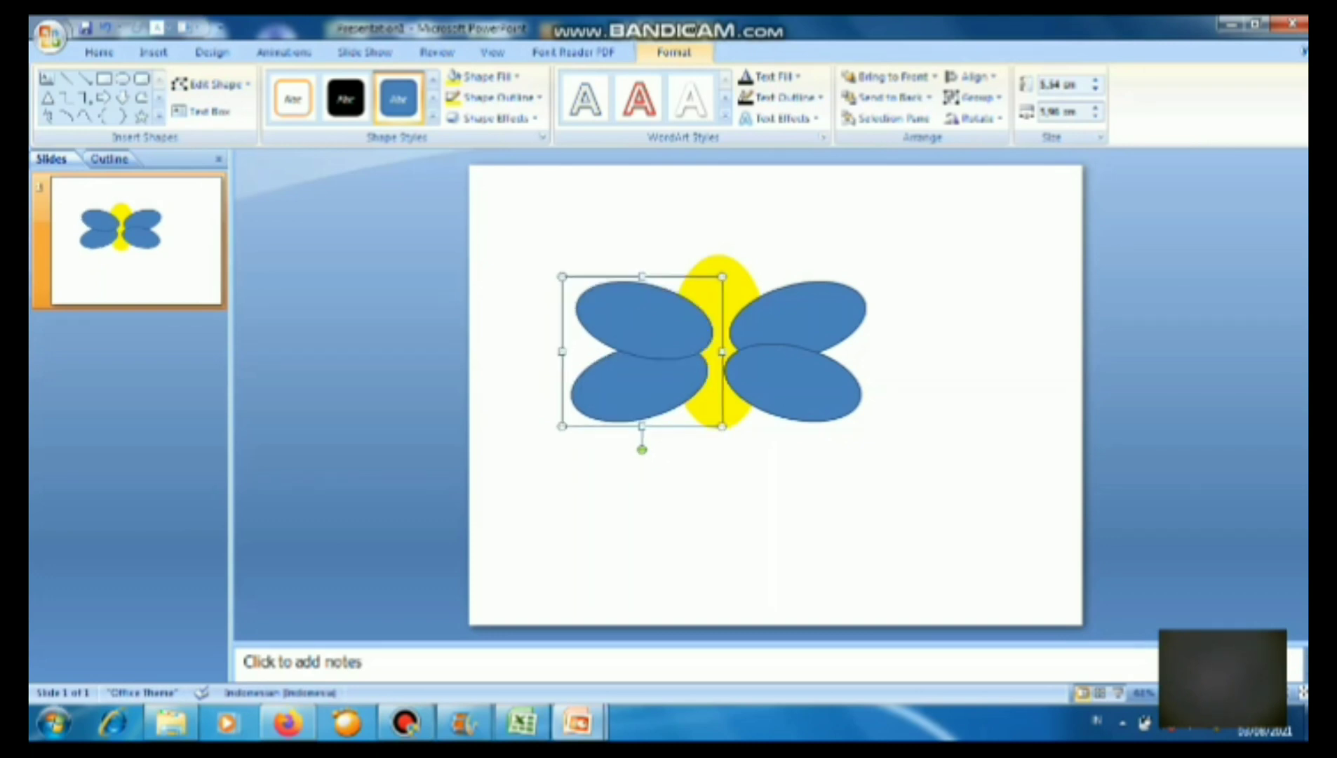
{"action": "key", "text": "Escape"}
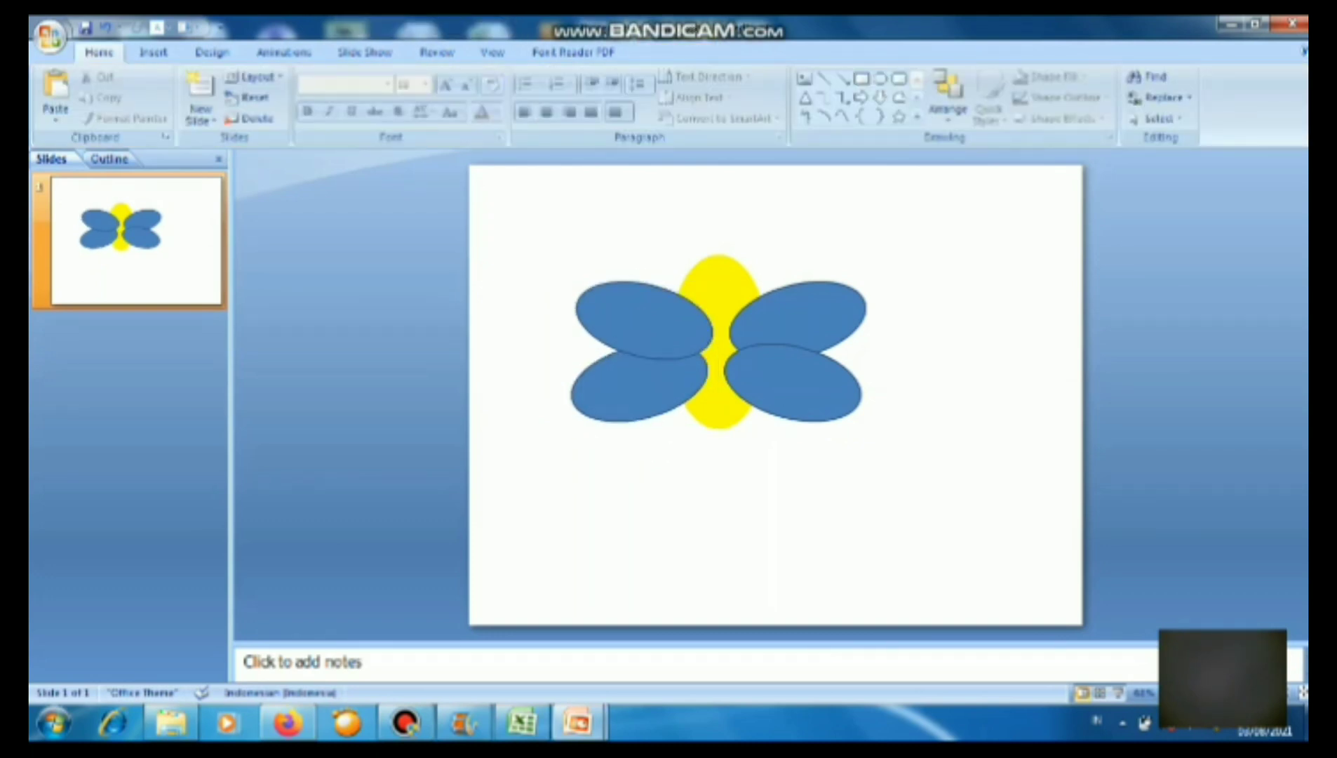
Step: Nudge both blue oval groups until they sit level and symmetrically on either side of the yellow oval
{"action": "left_click_drag", "start_coordinate": [637, 320], "coordinate": [613, 334]}
{"action": "mouse_move", "coordinate": [797, 321]}
{"action": "left_mouse_down"}
{"action": "mouse_move", "coordinate": [821, 335]}
{"action": "mouse_move", "coordinate": [797, 325]}
{"action": "left_mouse_up"}
{"action": "left_click_drag", "start_coordinate": [617, 334], "coordinate": [637, 325]}
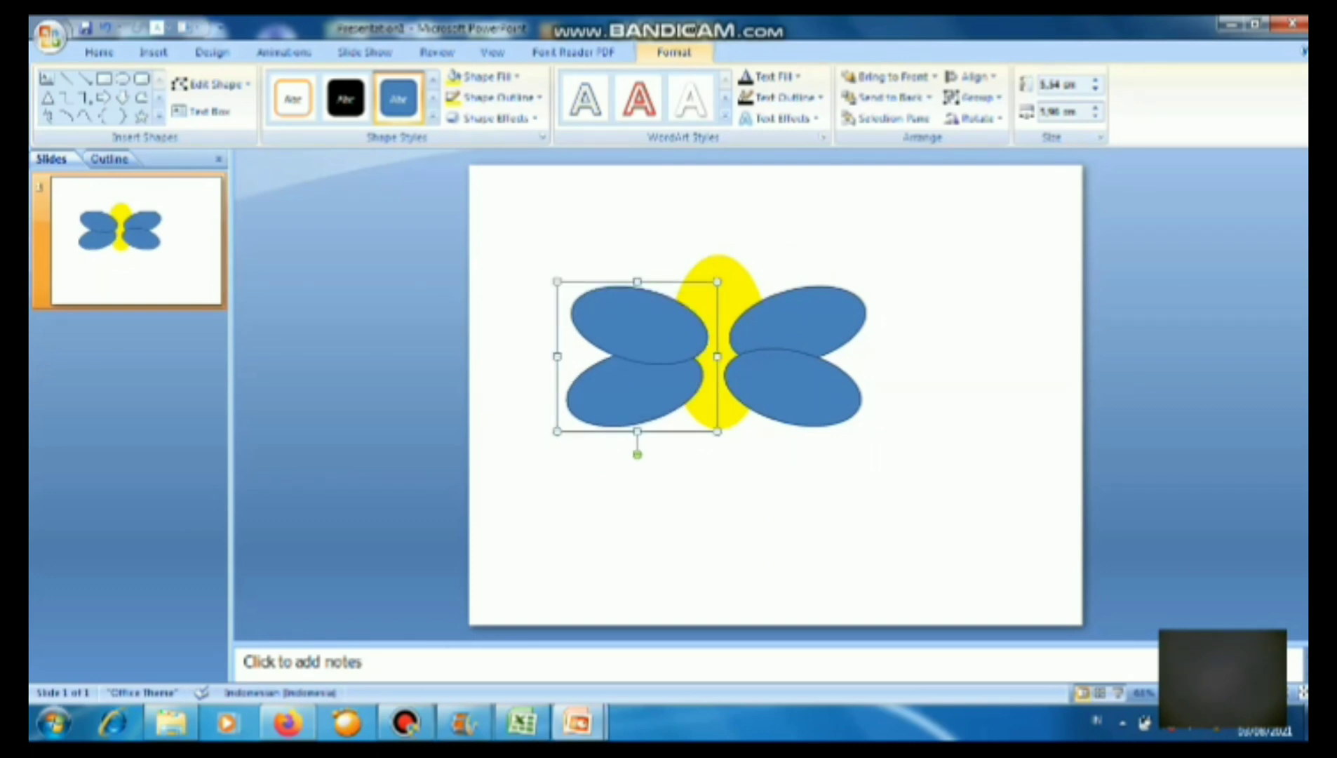
{"action": "left_click", "coordinate": [638, 324]}
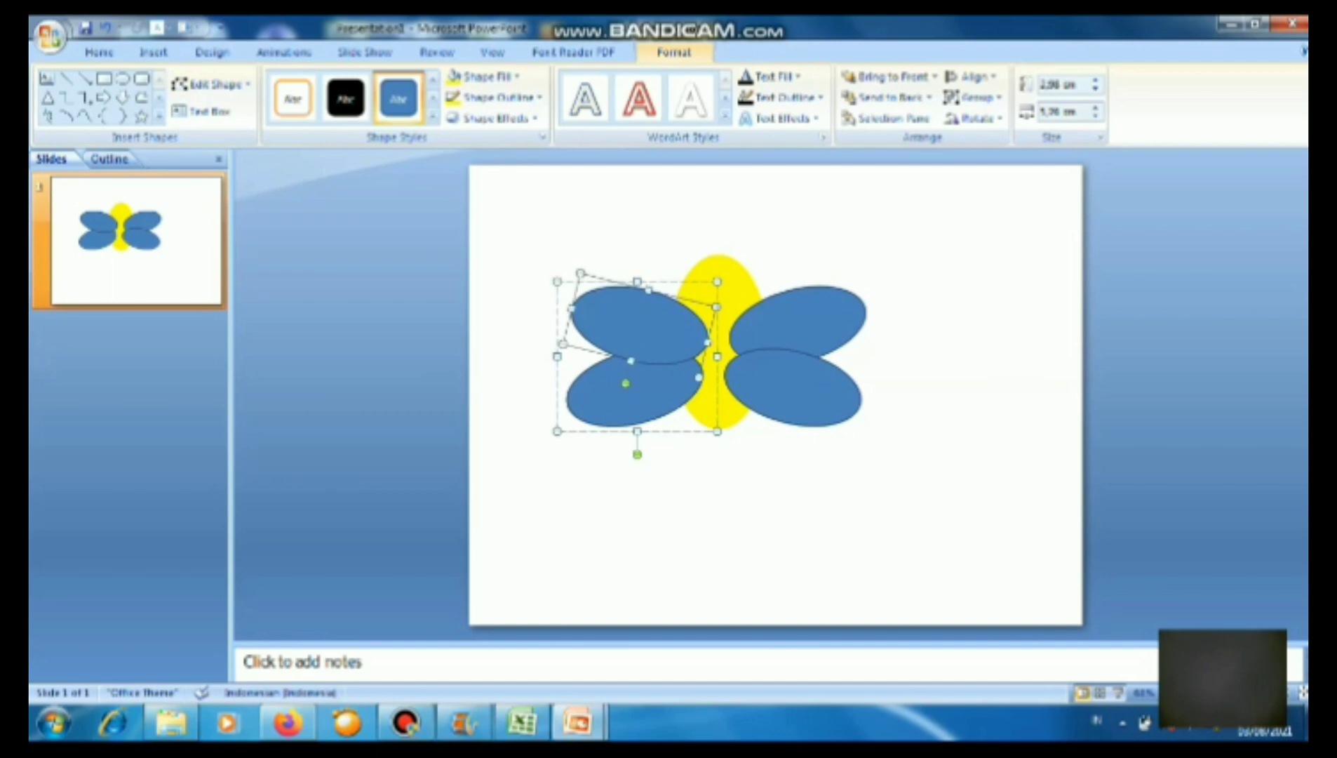
{"action": "left_click", "coordinate": [709, 498]}
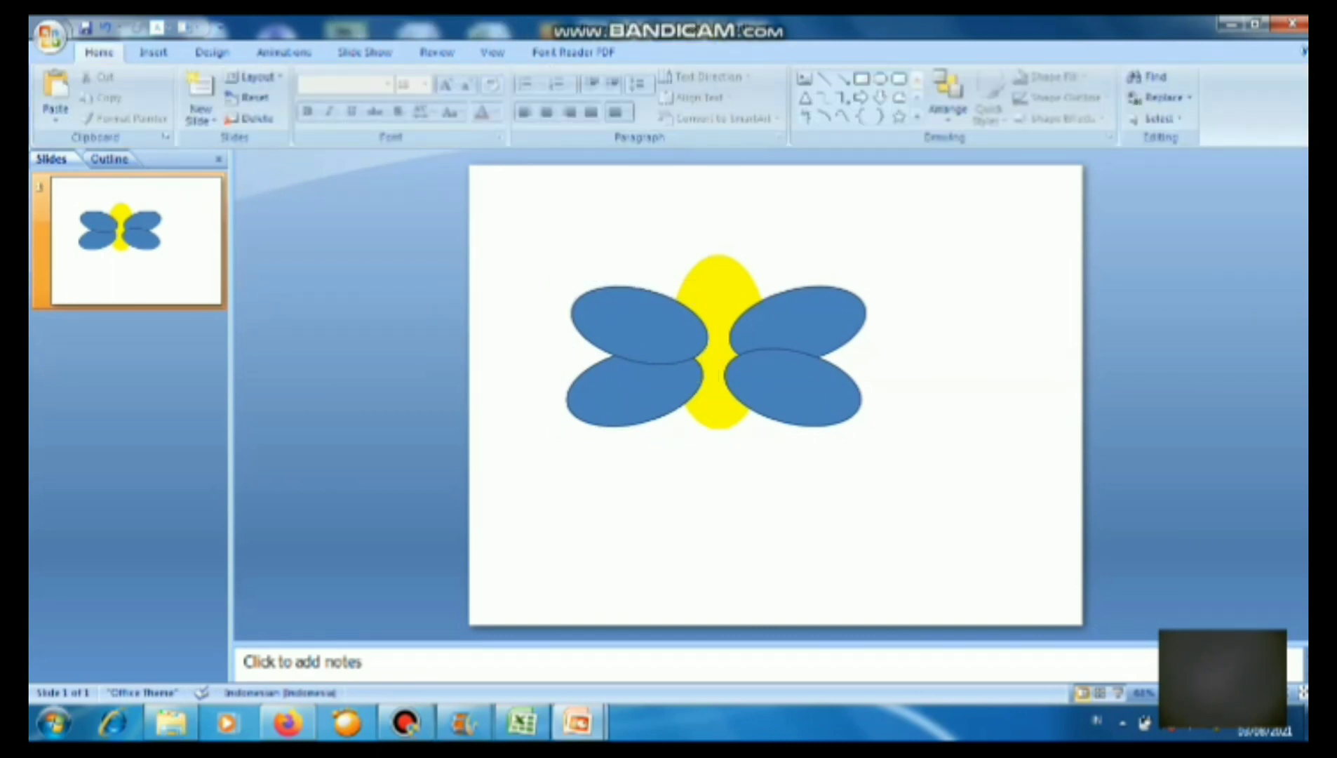
Step: Dismiss the Windows color scheme prompt and group both blue oval pairs with the yellow oval into one figure
{"action": "left_click", "coordinate": [638, 337]}
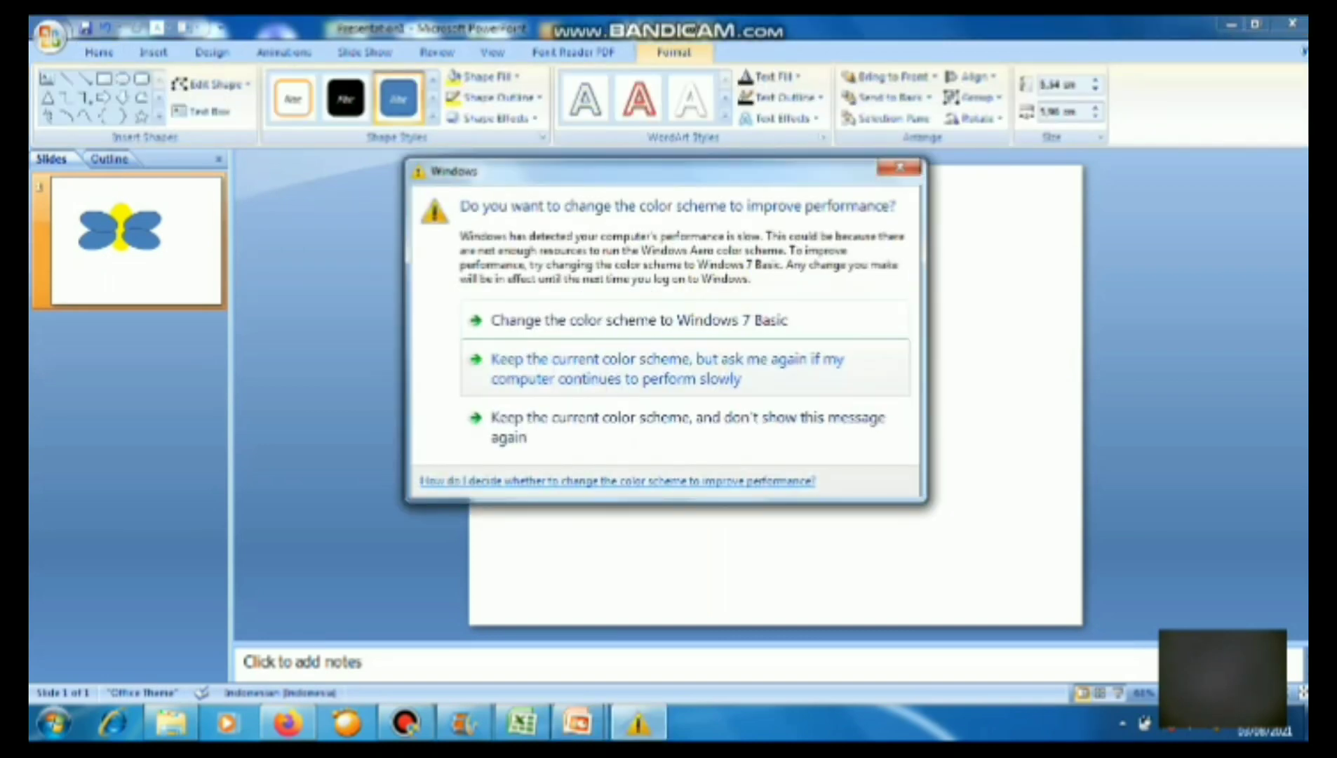
{"action": "left_click", "coordinate": [898, 167]}
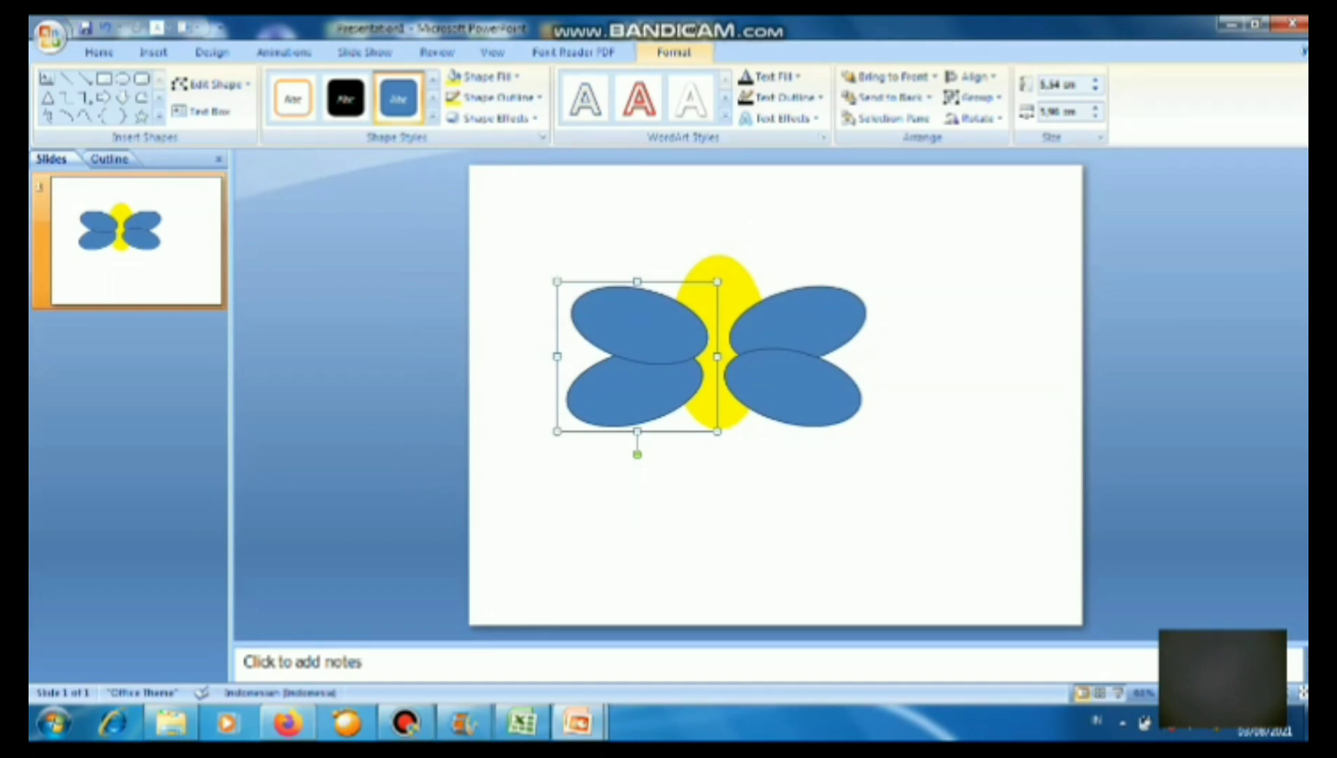
{"action": "left_click", "coordinate": [799, 379], "text": "shift"}
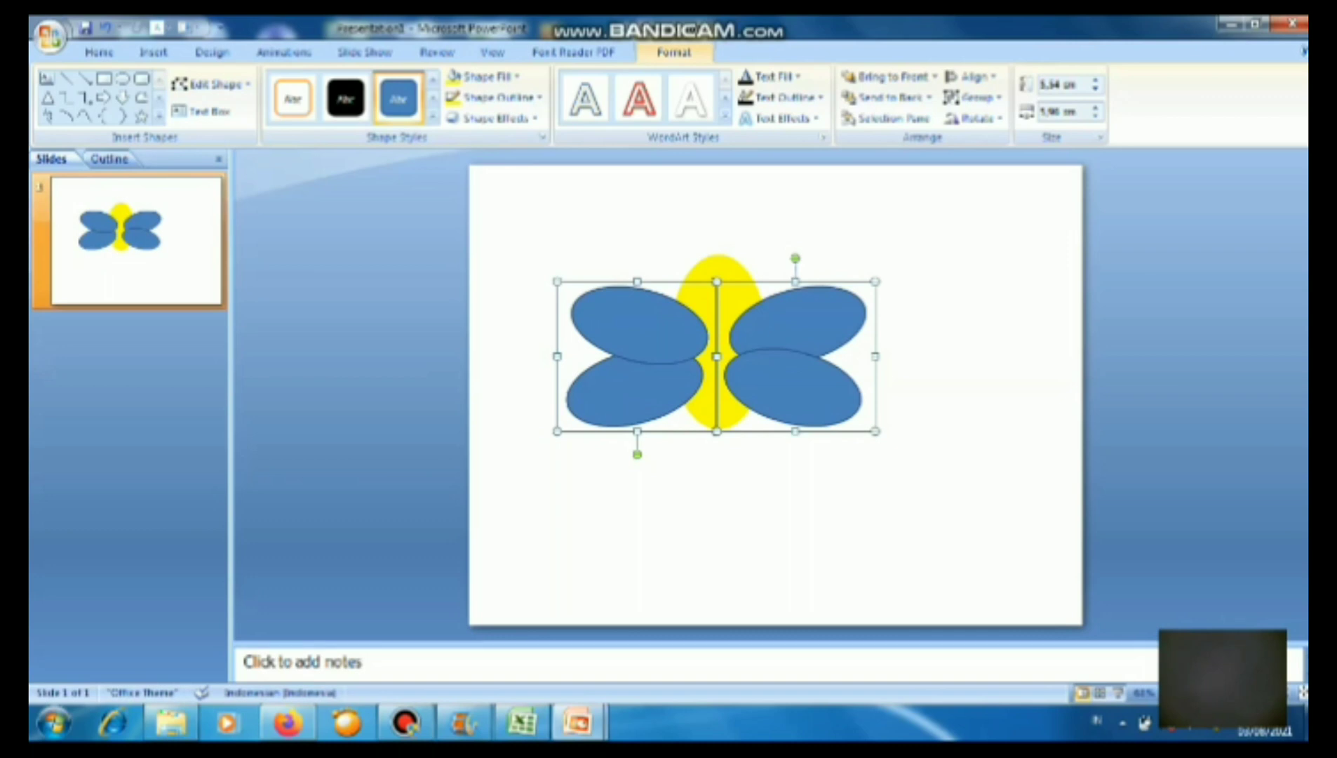
{"action": "left_click", "coordinate": [719, 272], "text": "shift"}
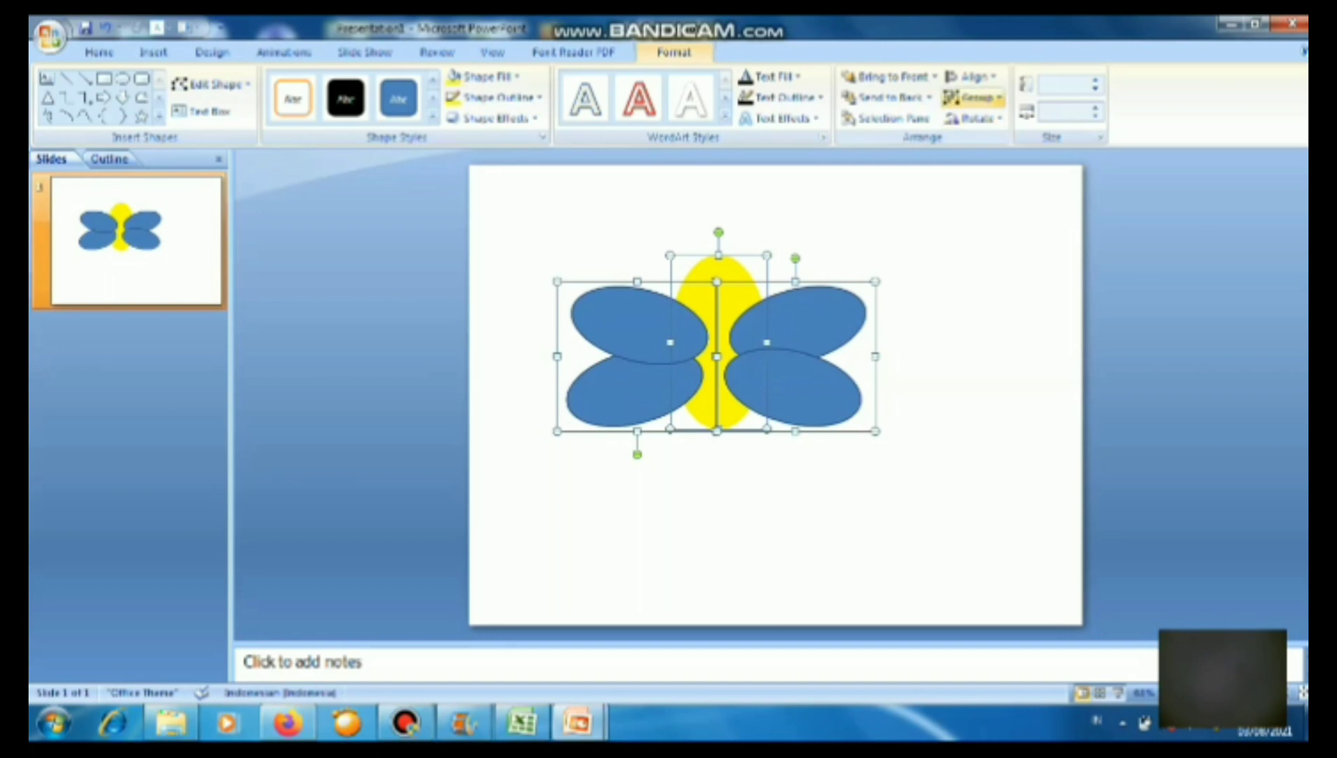
{"action": "left_click", "coordinate": [972, 98]}
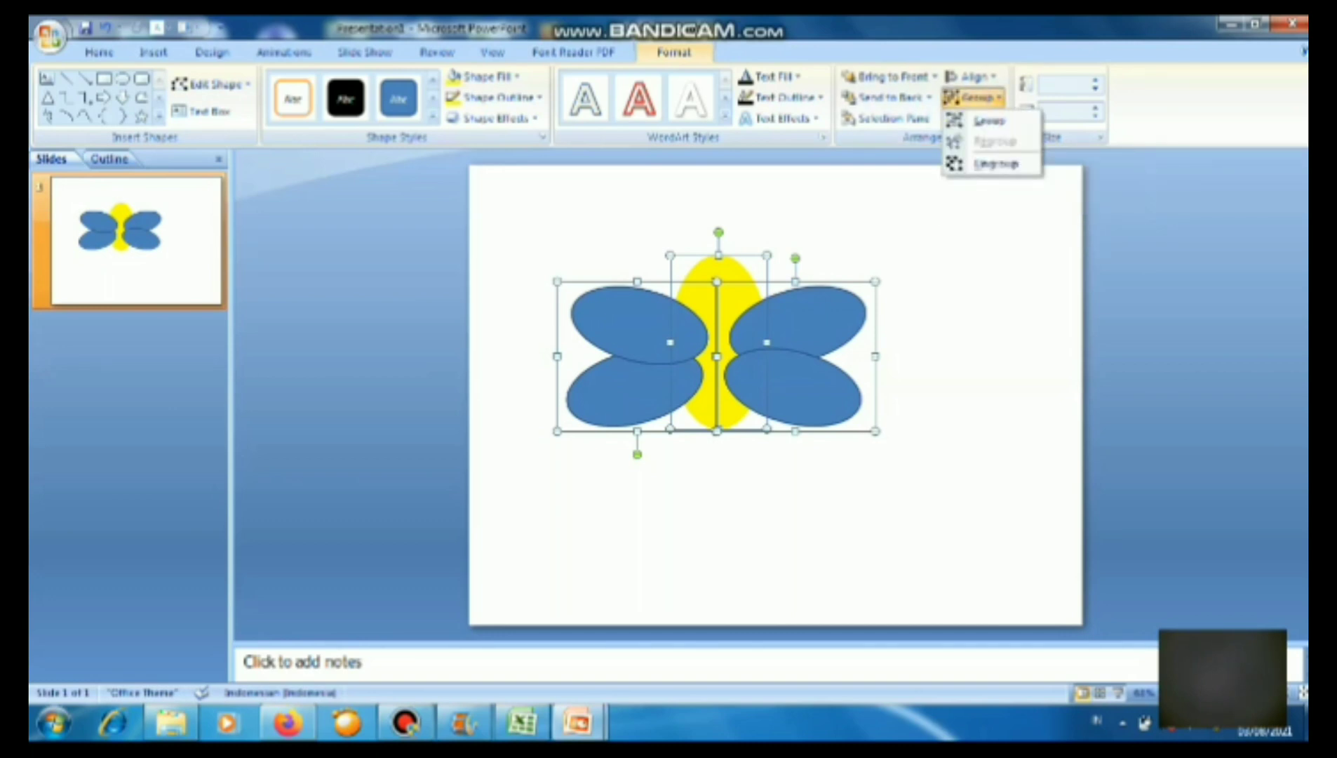
{"action": "left_click", "coordinate": [987, 120]}
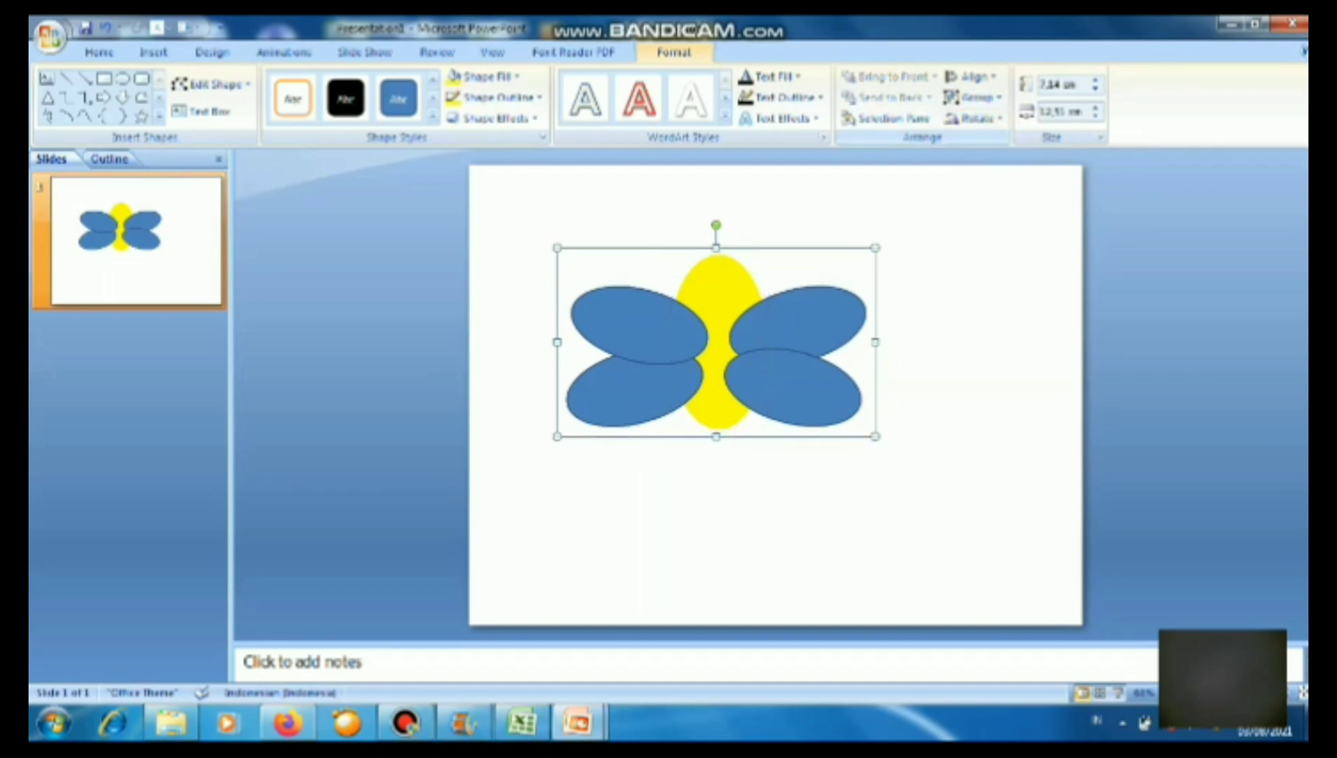
Step: Move the grouped figure slightly down the slide and shrink it to about 7.7 cm wide
{"action": "left_click_drag", "start_coordinate": [719, 336], "coordinate": [709, 389]}
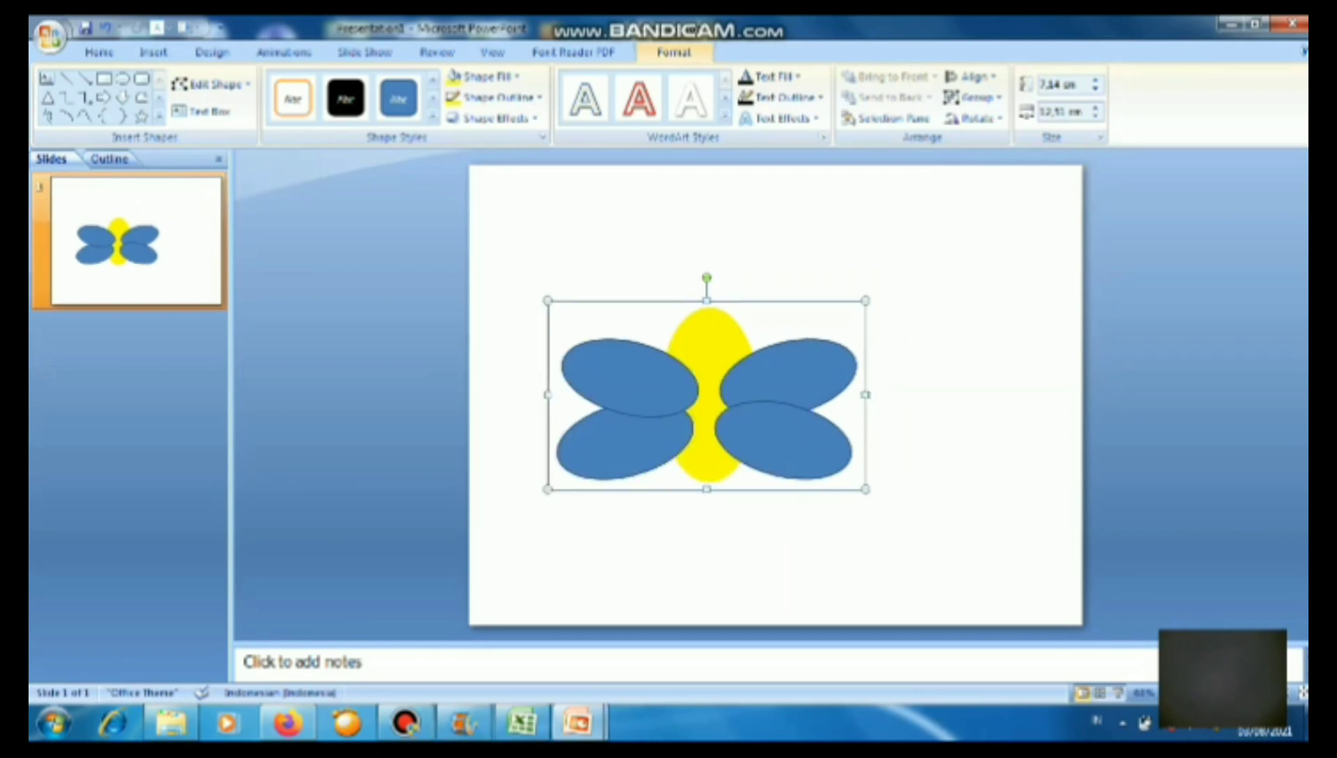
{"action": "left_click_drag", "start_coordinate": [866, 489], "coordinate": [793, 455]}
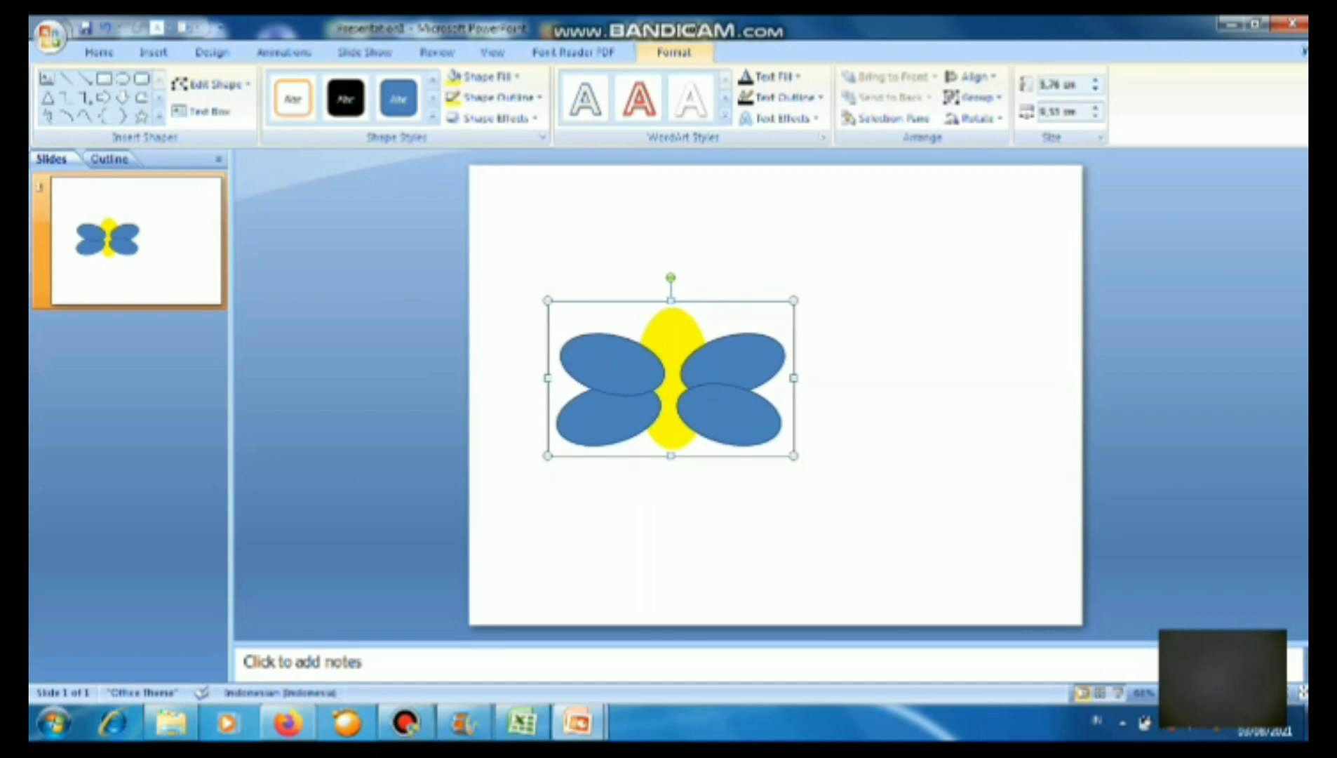
{"action": "left_click_drag", "start_coordinate": [794, 300], "coordinate": [751, 309]}
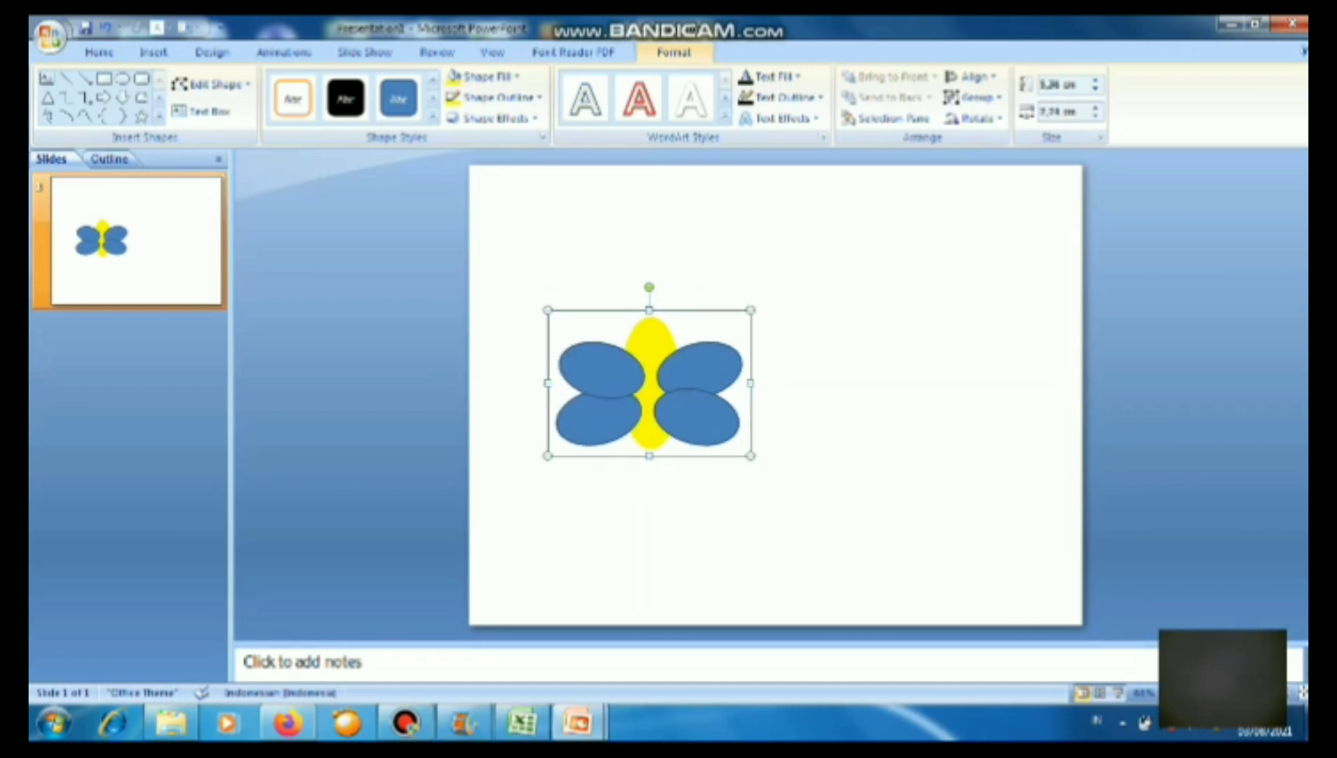
Step: Move the winged figure to the slide's lower-left corner and tilt it slightly clockwise
{"action": "left_click_drag", "start_coordinate": [649, 382], "coordinate": [586, 517]}
{"action": "left_click_drag", "start_coordinate": [588, 422], "coordinate": [593, 422]}
{"action": "left_click_drag", "start_coordinate": [590, 491], "coordinate": [570, 511]}
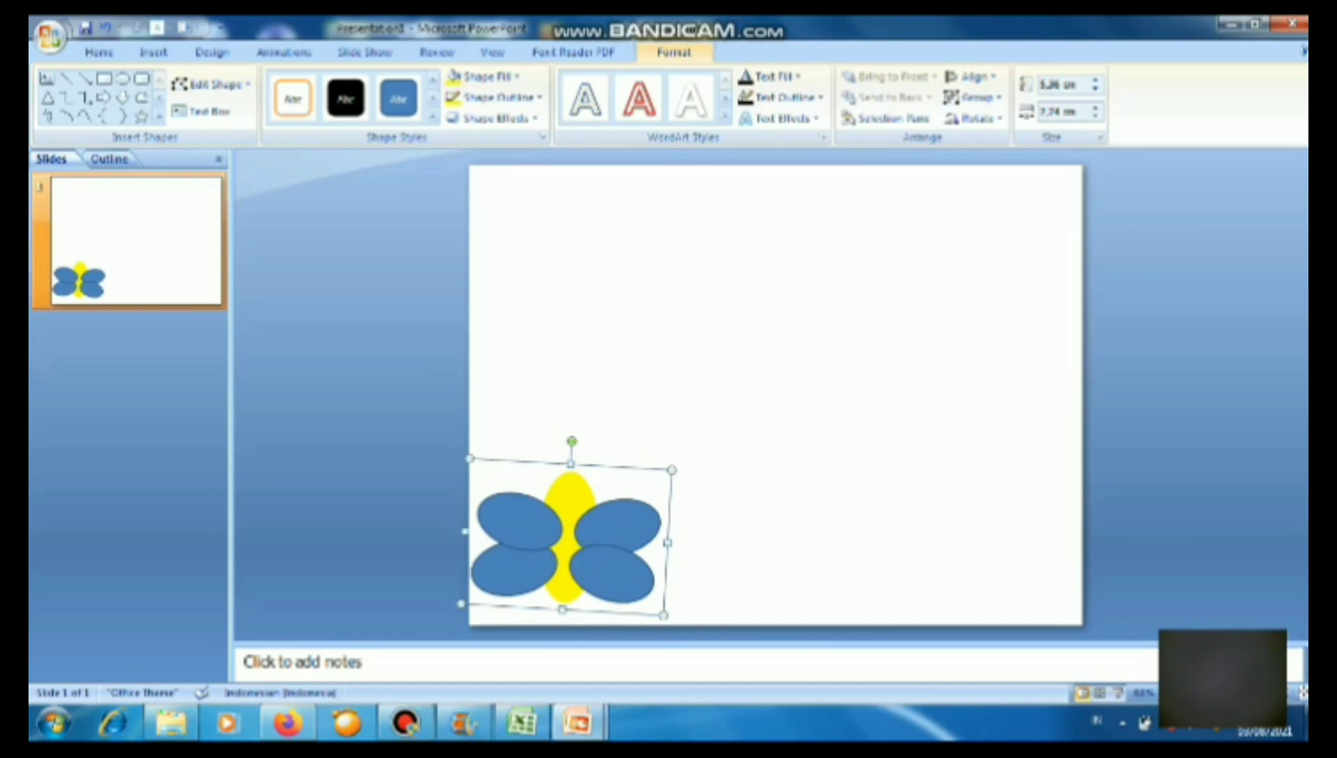
{"action": "key", "text": "Escape"}
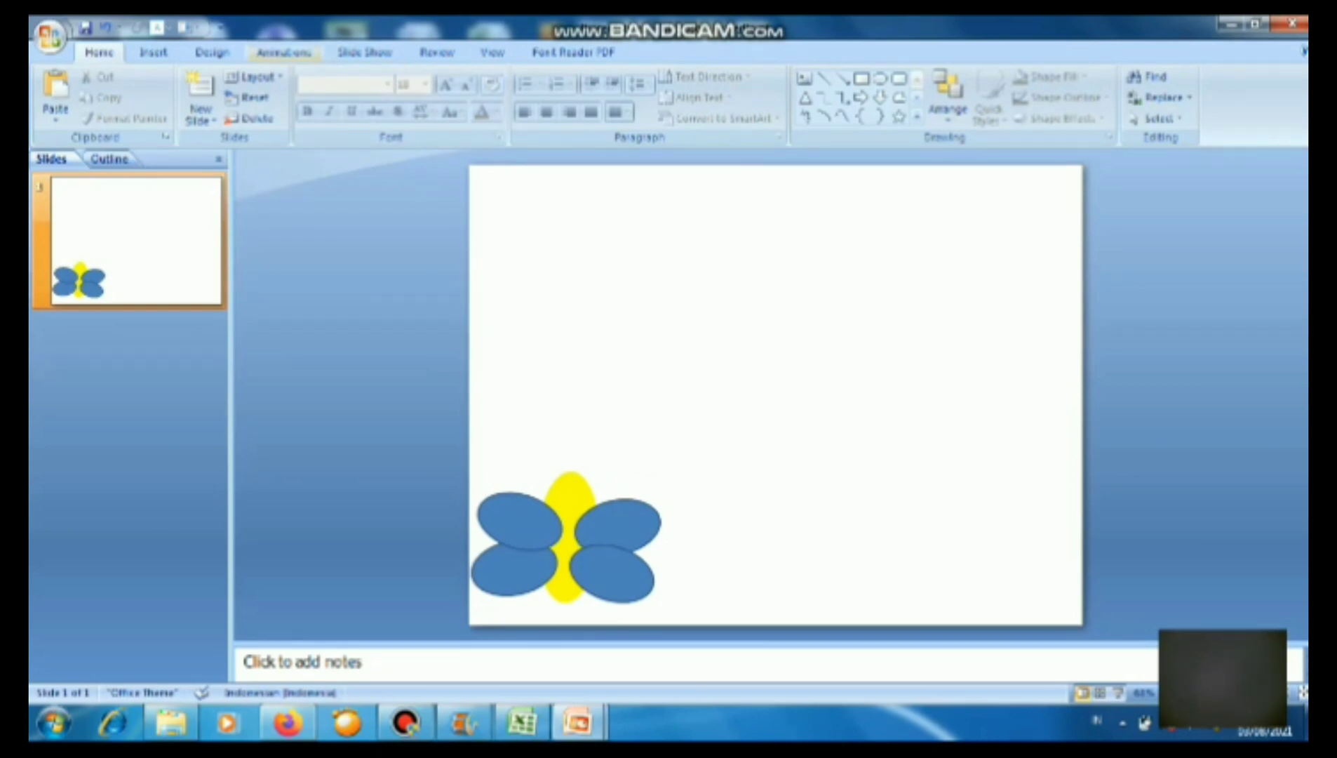
Step: Open the custom animation settings for the slide and select the grouped winged figure
{"action": "left_click", "coordinate": [283, 52]}
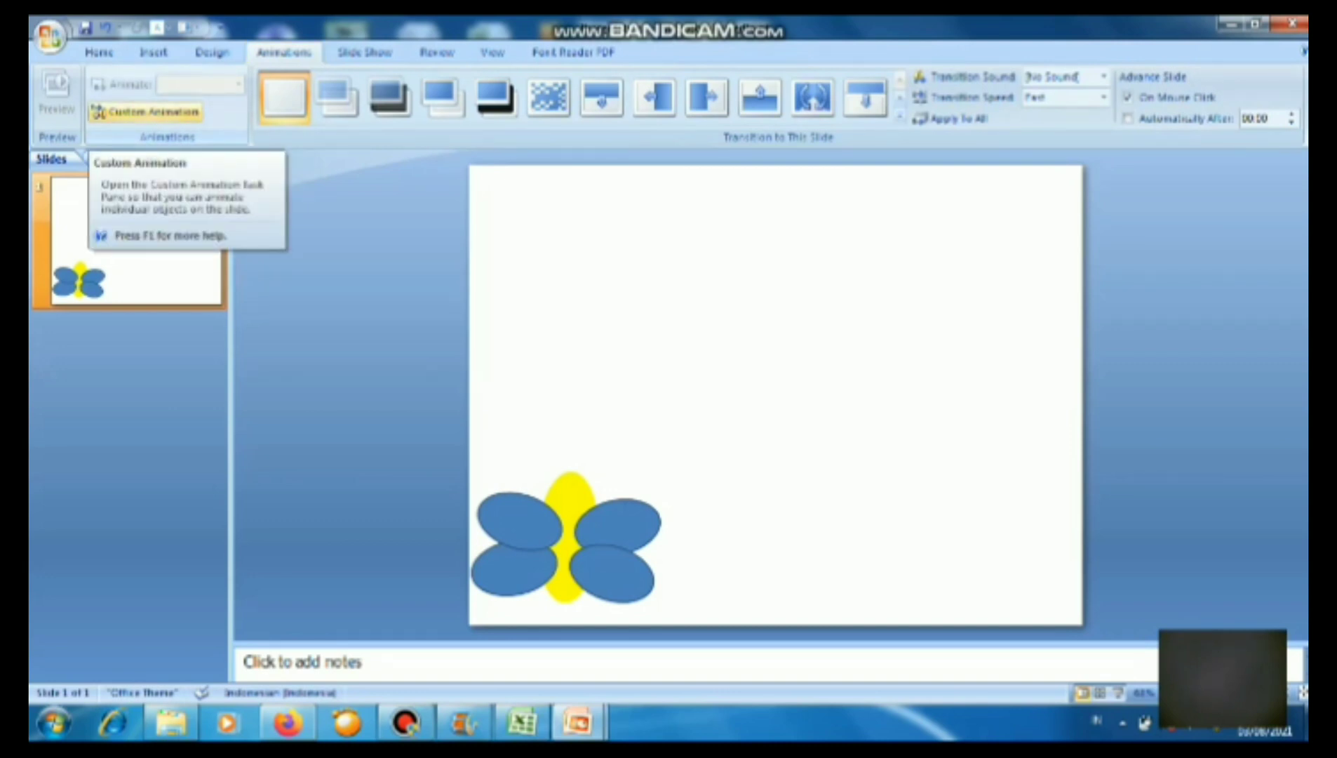
{"action": "left_click", "coordinate": [145, 111]}
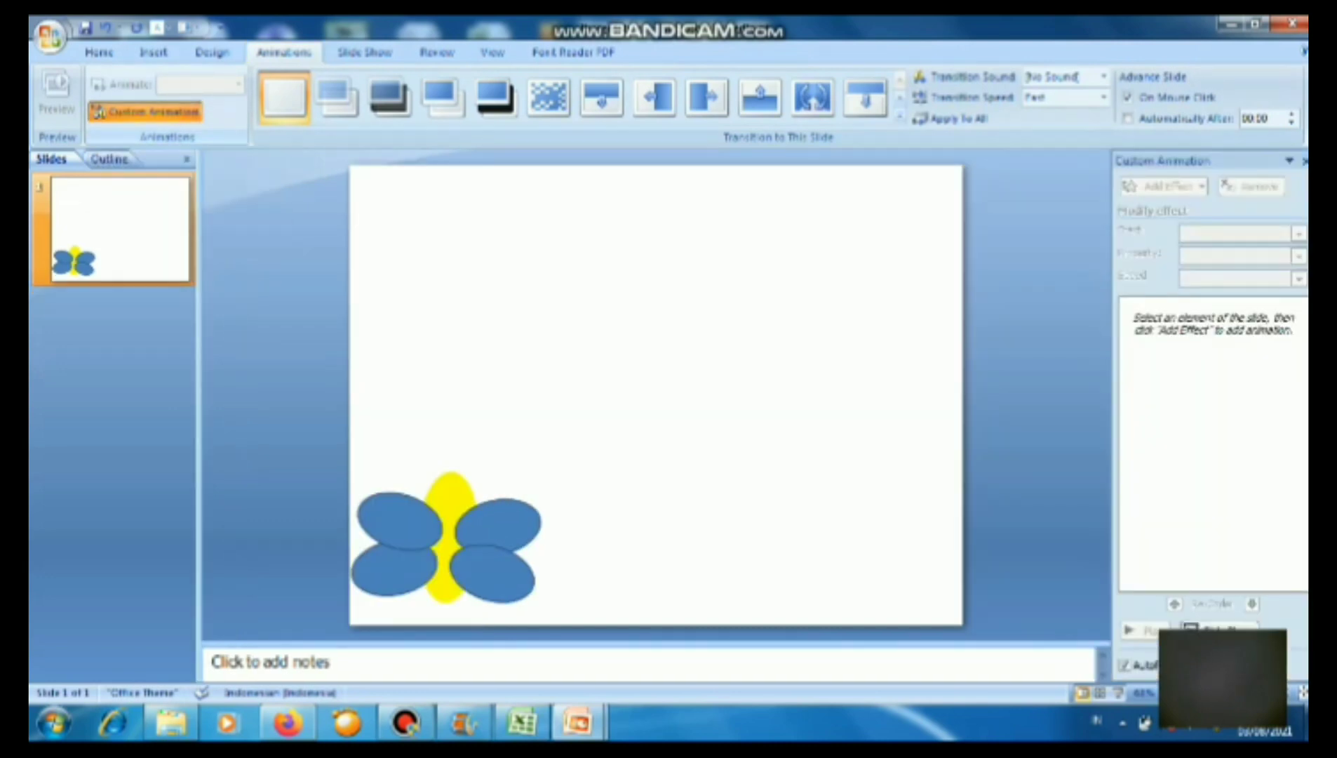
{"action": "left_click", "coordinate": [450, 536]}
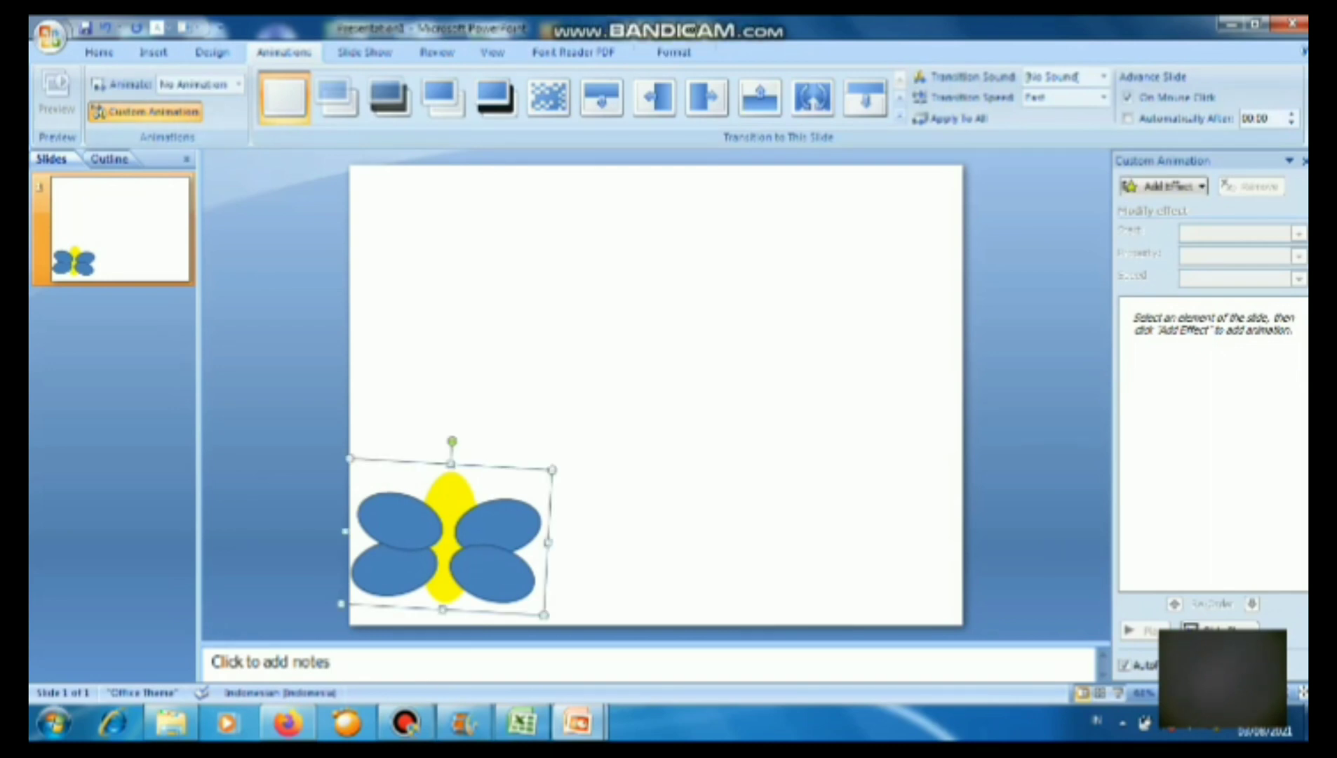
{"action": "key", "text": "Escape"}
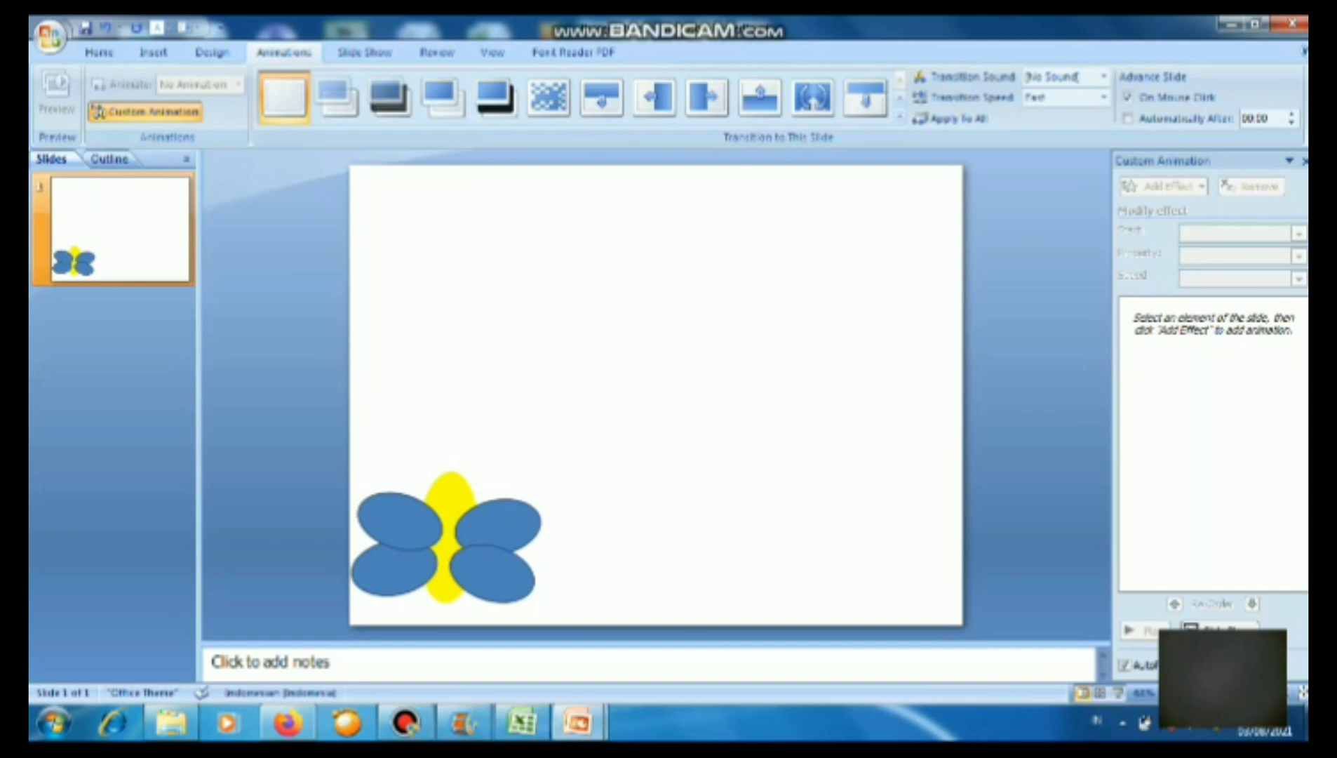
{"action": "left_click", "coordinate": [450, 534]}
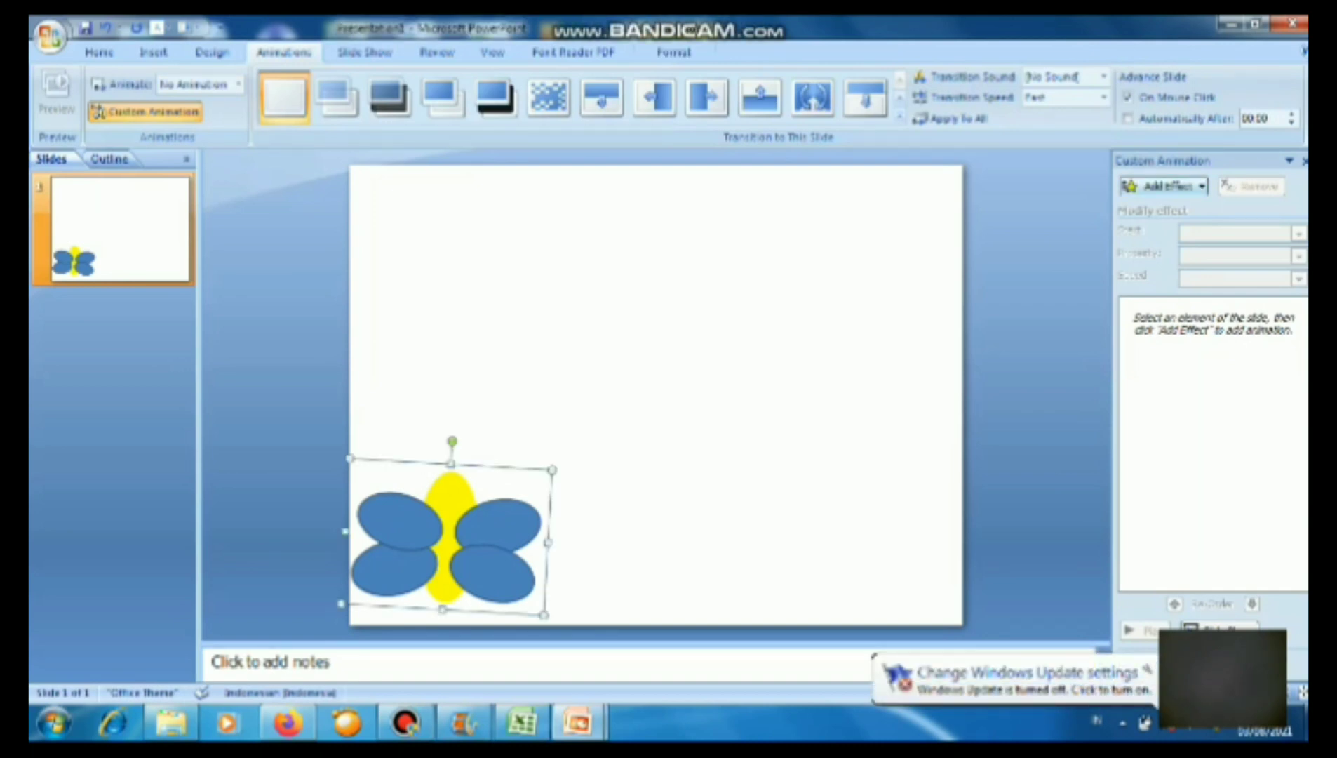
Step: Open the full set of motion paths for the winged figure and preview the Heart and Right Triangle paths
{"action": "left_click", "coordinate": [1162, 186]}
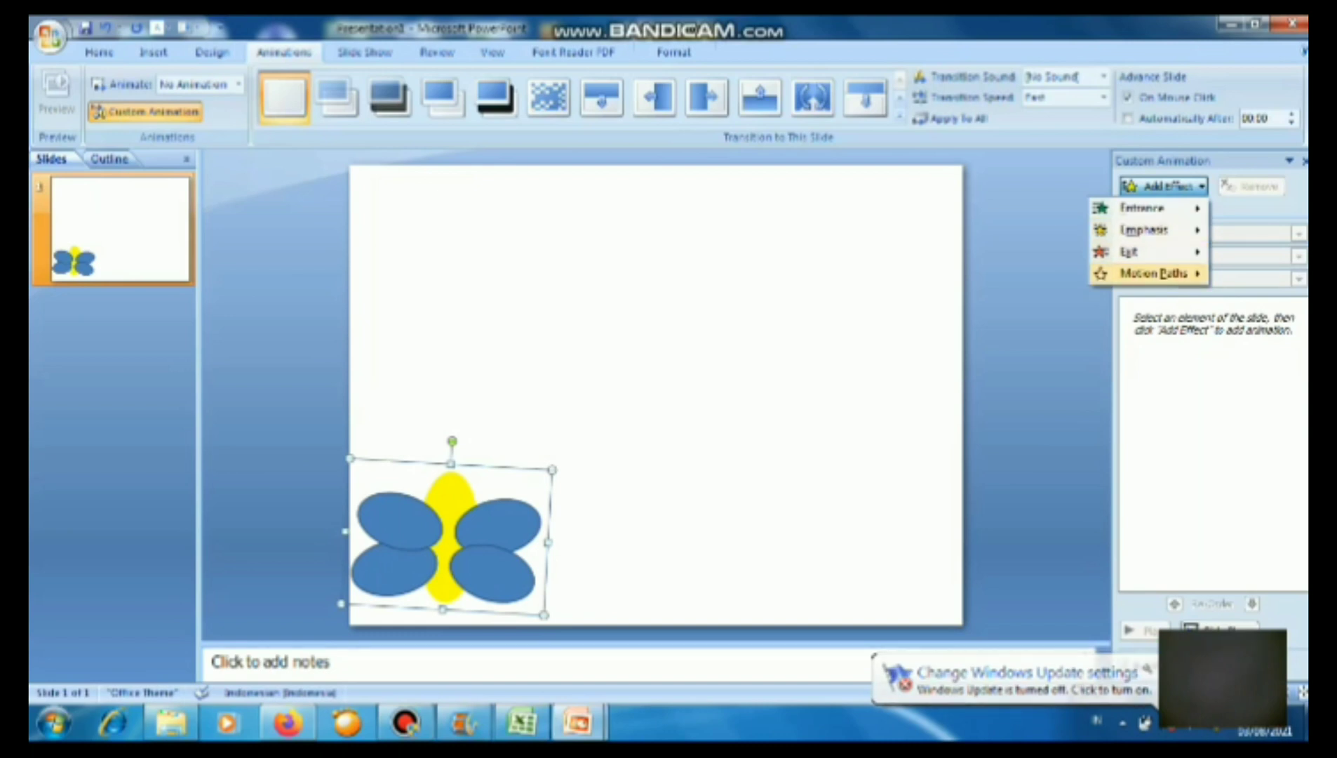
{"action": "mouse_move", "coordinate": [1154, 273]}
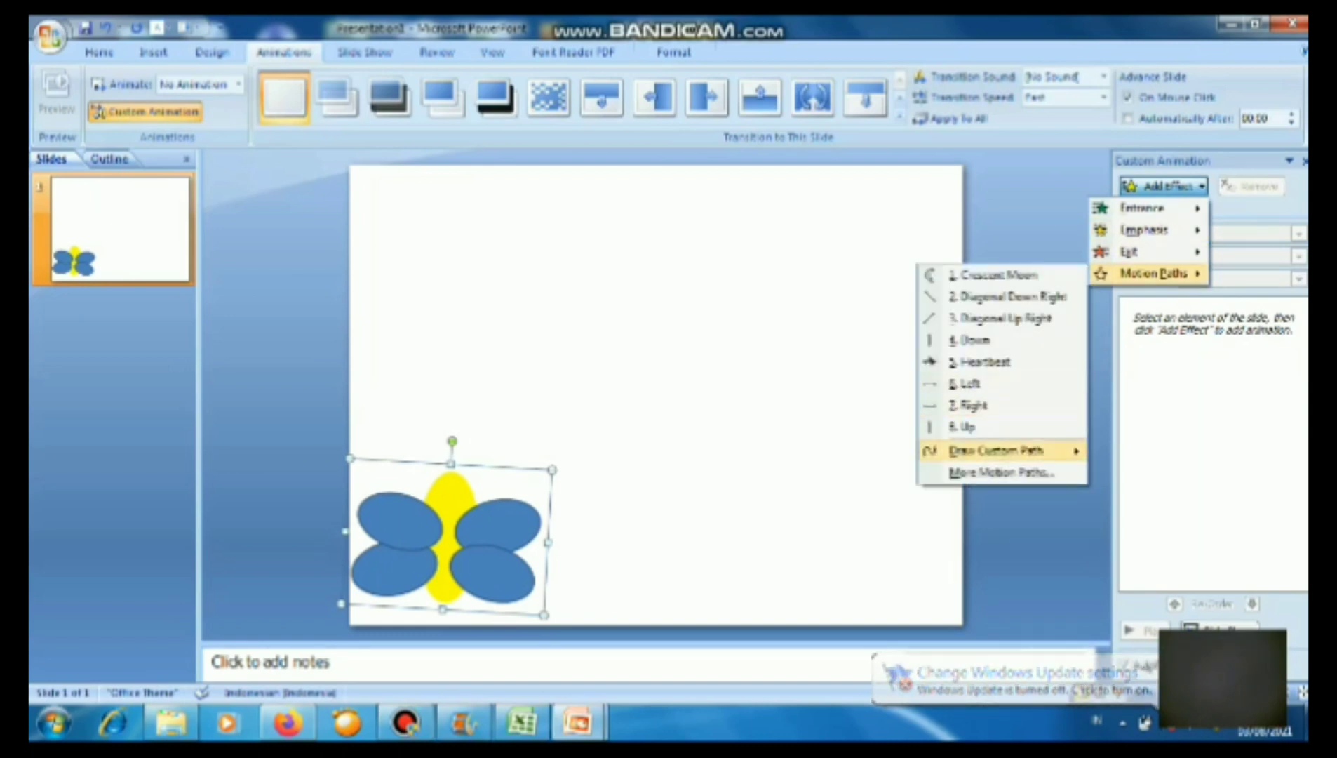
{"action": "left_click", "coordinate": [1001, 472]}
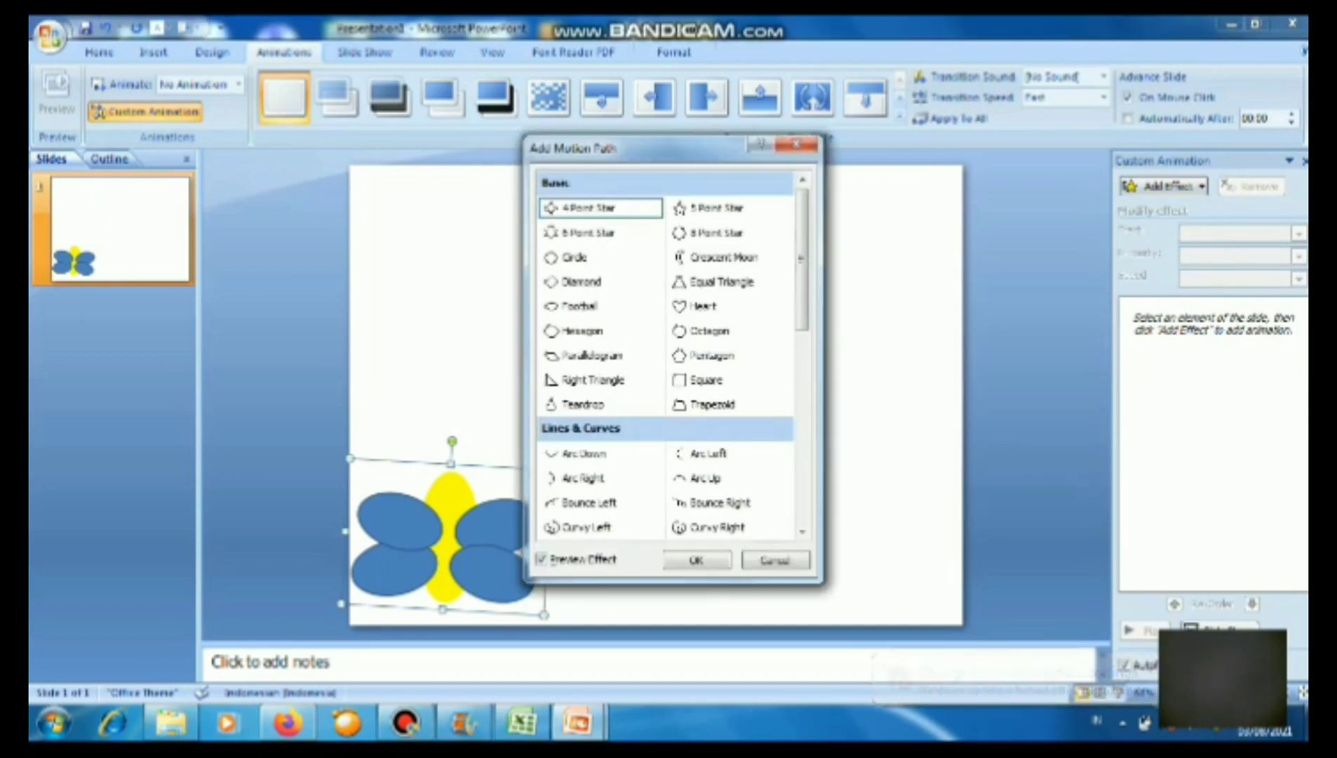
{"action": "left_click_drag", "start_coordinate": [617, 148], "coordinate": [878, 177]}
{"action": "left_click", "coordinate": [963, 336]}
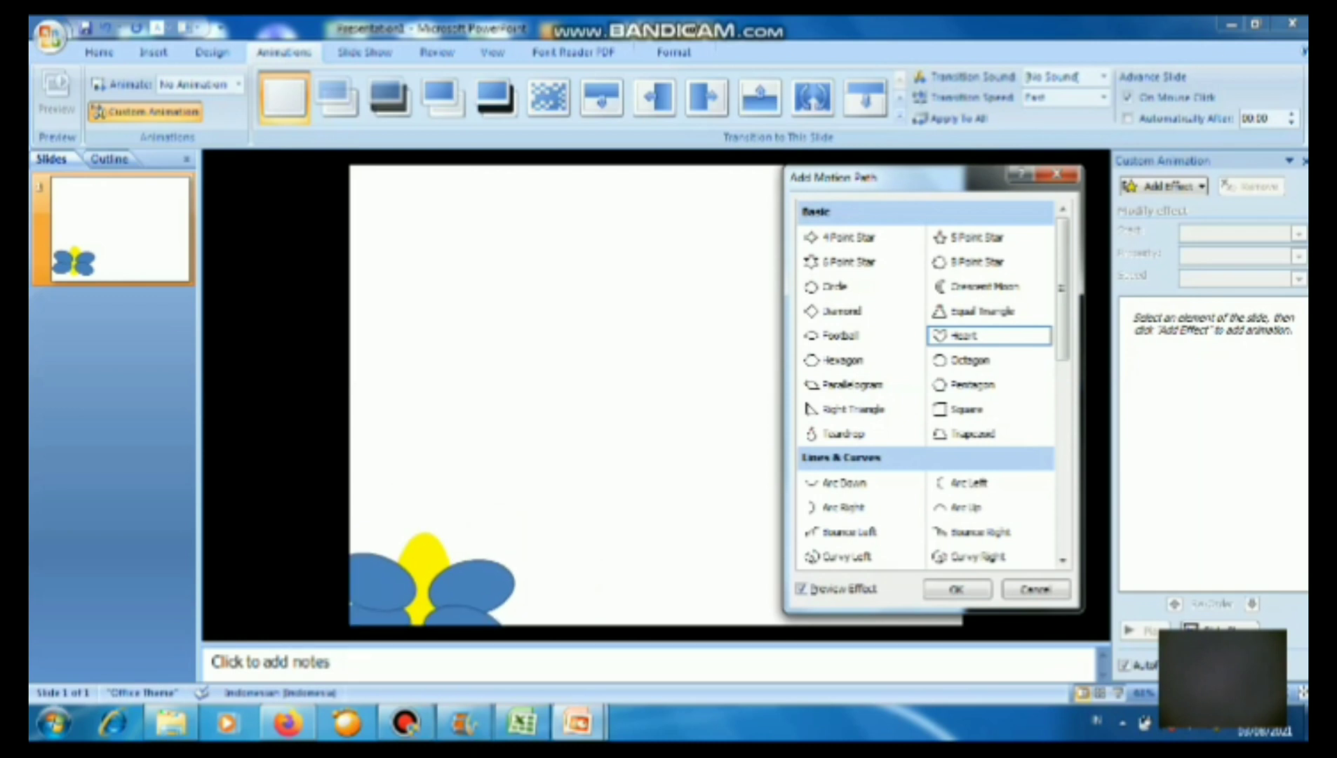
{"action": "left_click", "coordinate": [854, 409]}
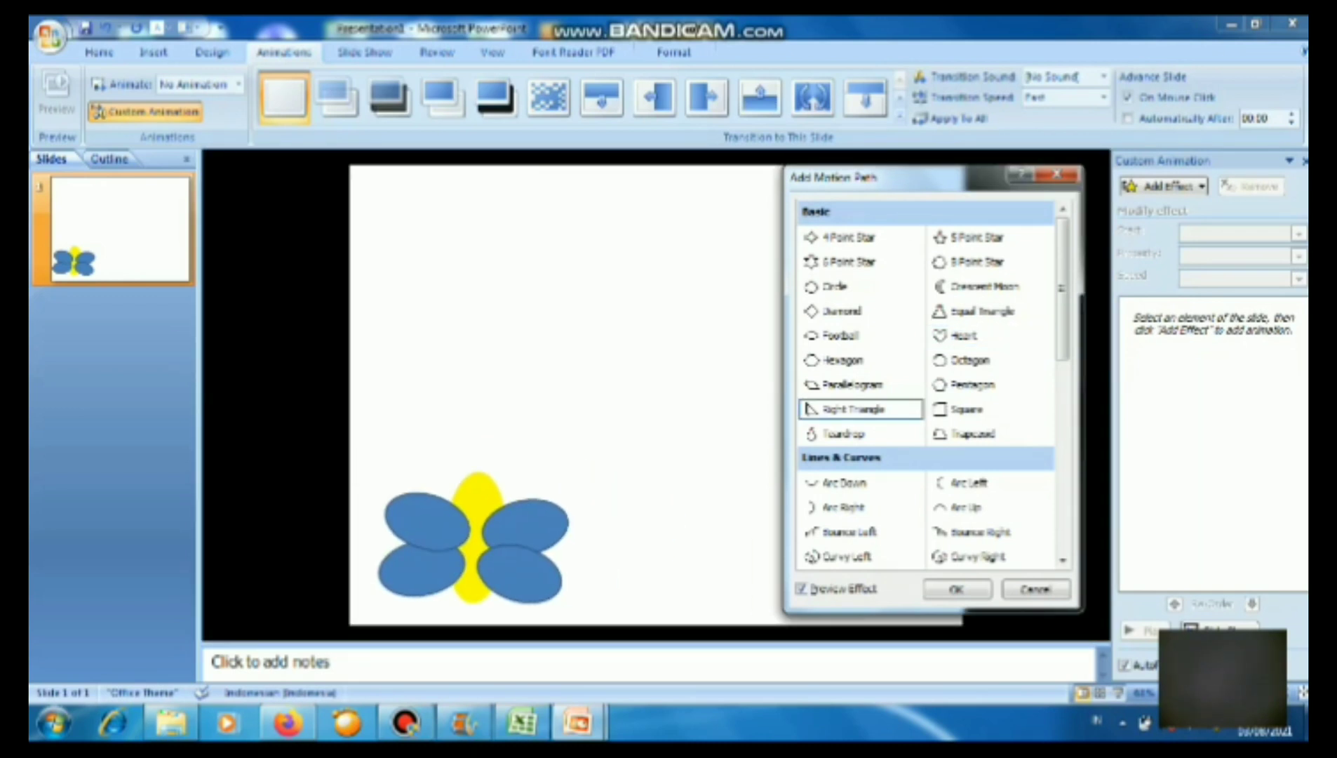
Step: Apply the Zigzag motion path from Lines & Curves to the winged figure
{"action": "scroll", "coordinate": [926, 386], "scroll_direction": "down", "scroll_amount": 3}
{"action": "scroll", "coordinate": [926, 386], "scroll_direction": "down", "scroll_amount": 1}
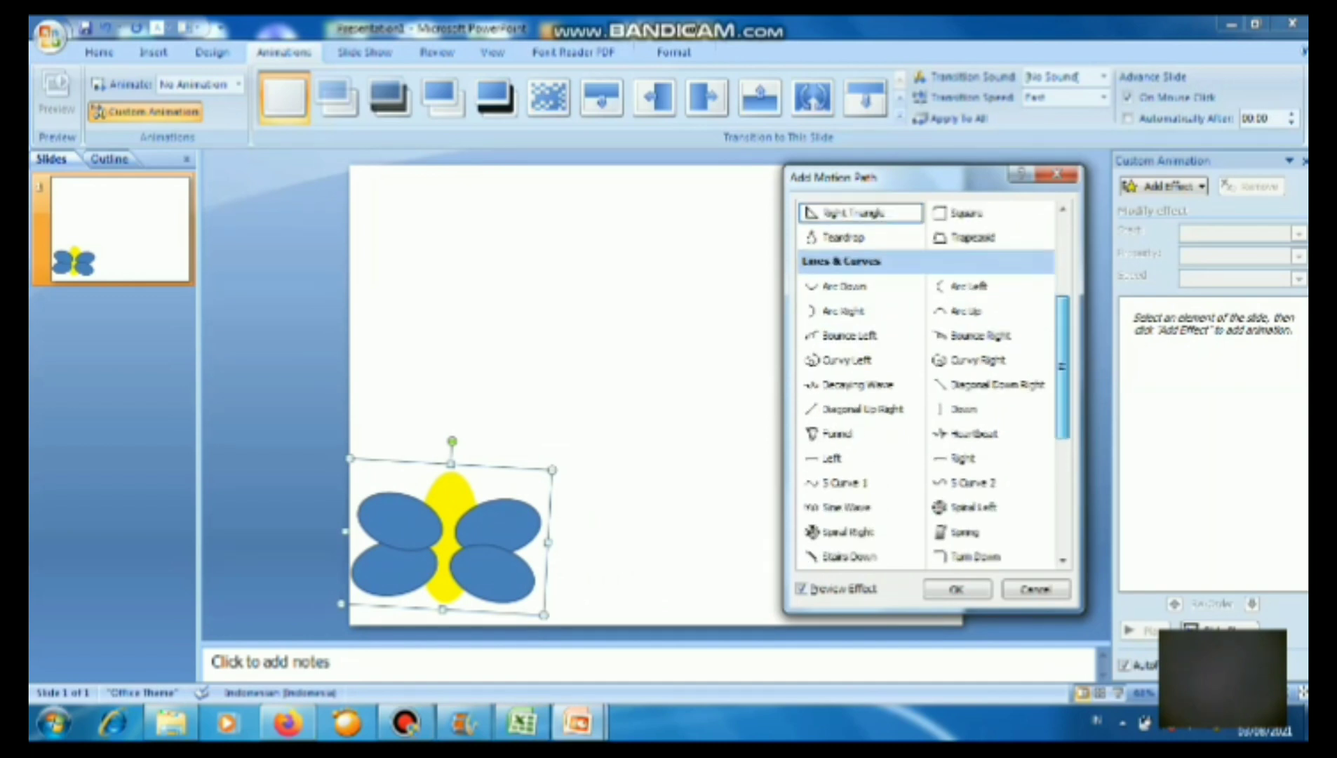
{"action": "scroll", "coordinate": [926, 386], "scroll_direction": "down", "scroll_amount": 4}
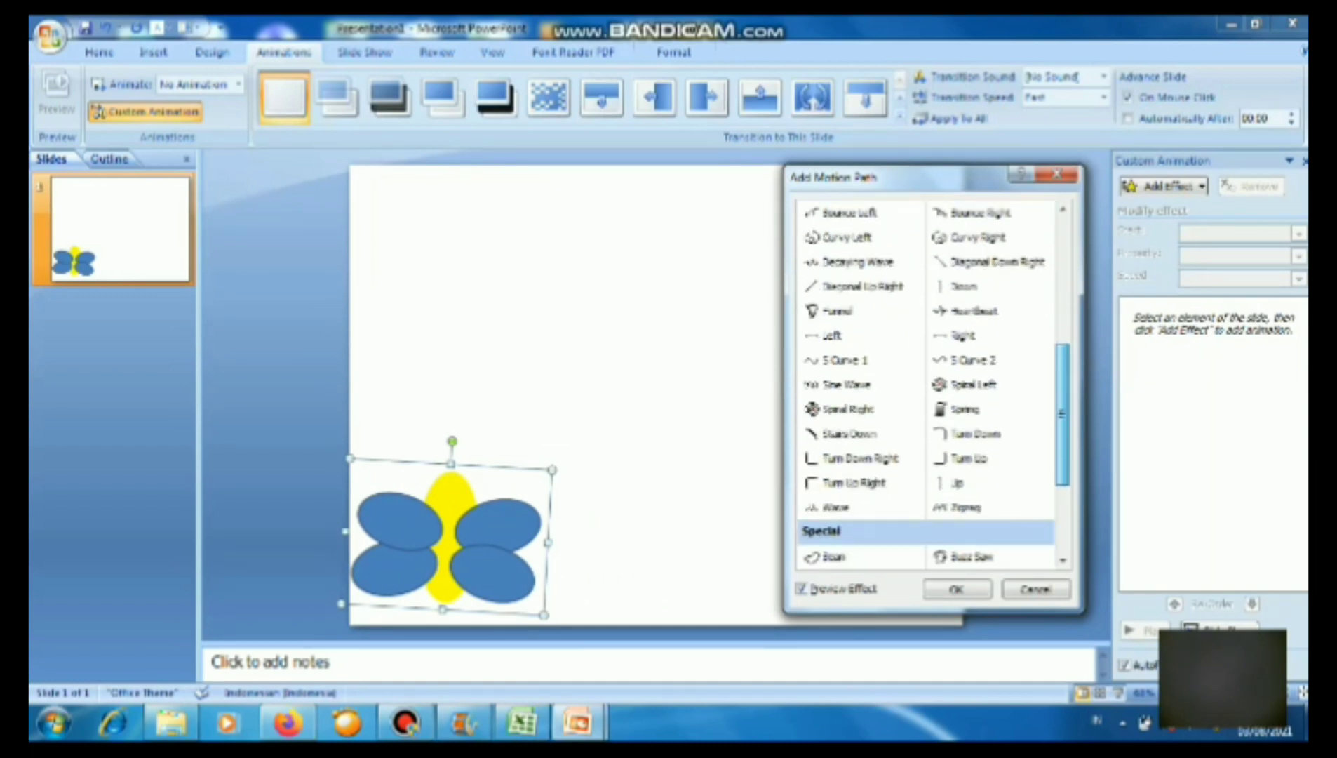
{"action": "scroll", "coordinate": [926, 386], "scroll_direction": "down", "scroll_amount": 3}
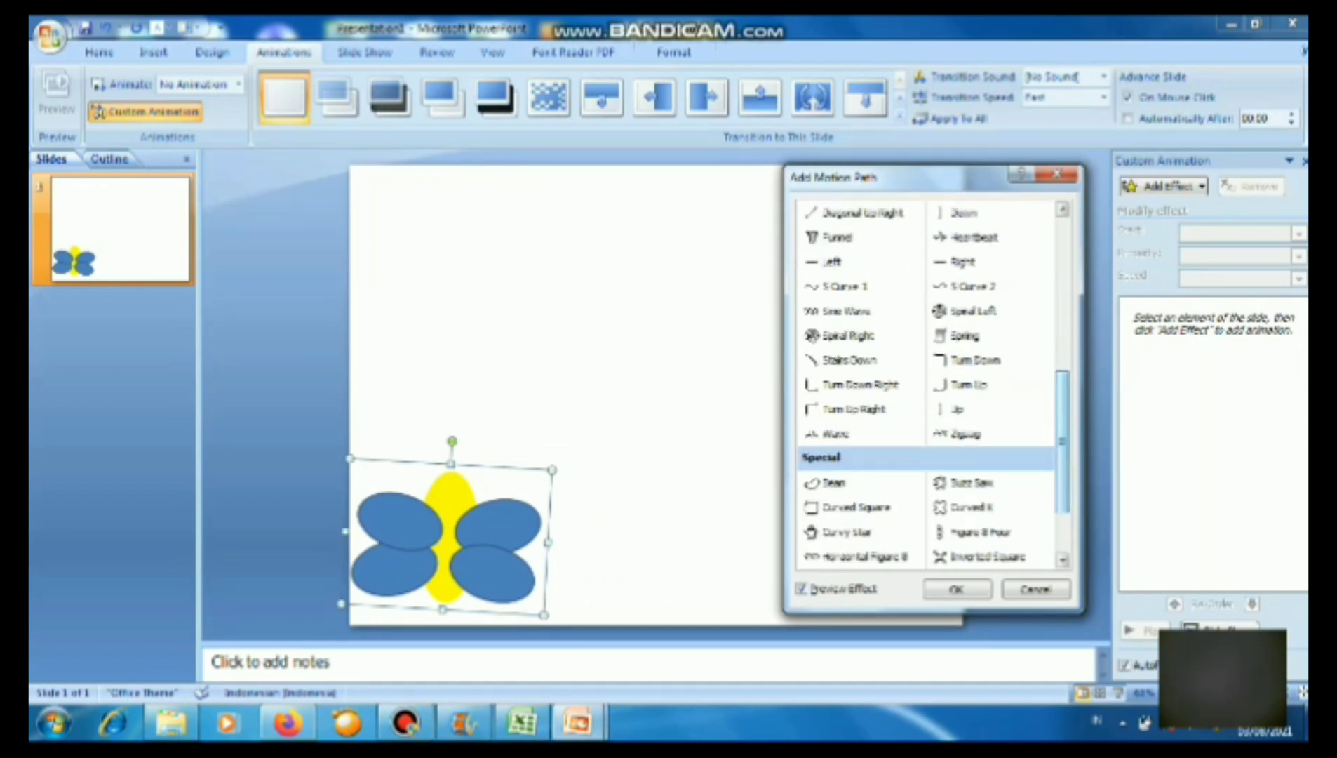
{"action": "left_click", "coordinate": [966, 435]}
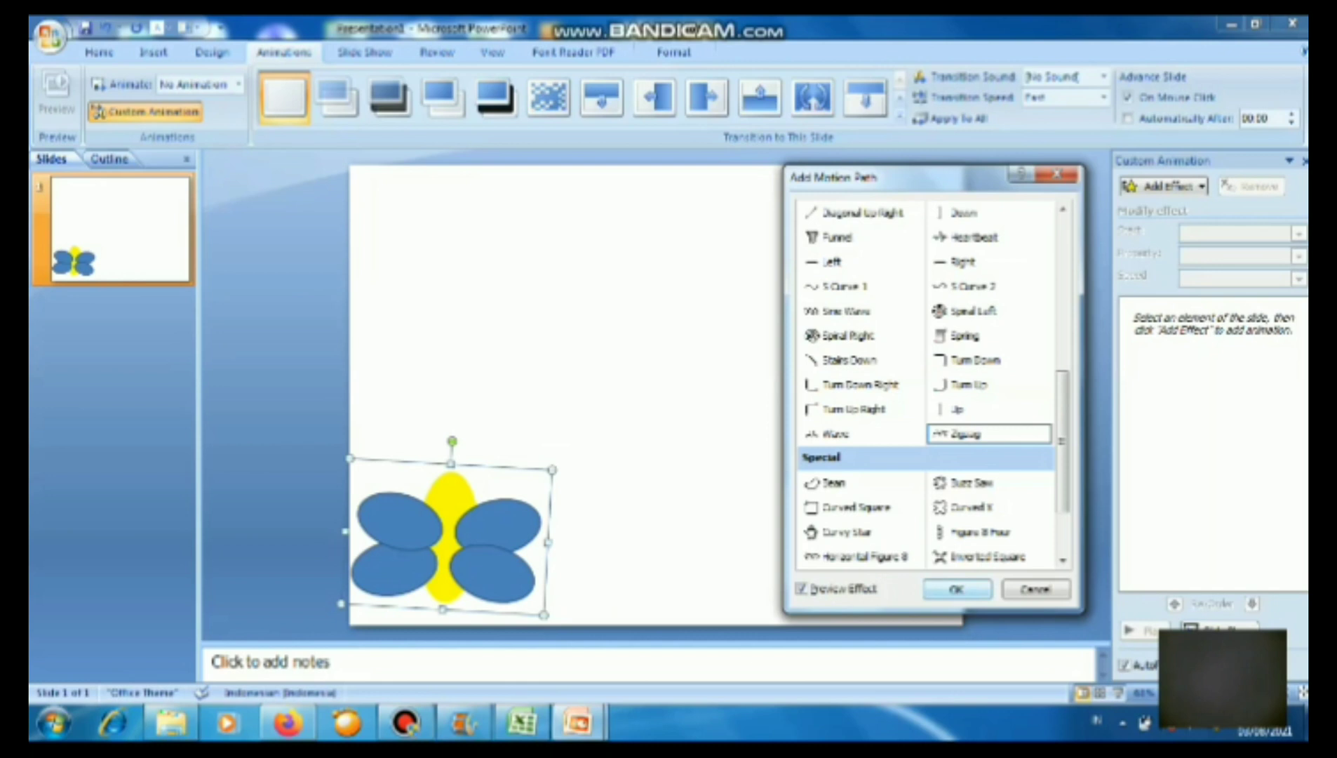
{"action": "left_click", "coordinate": [957, 588]}
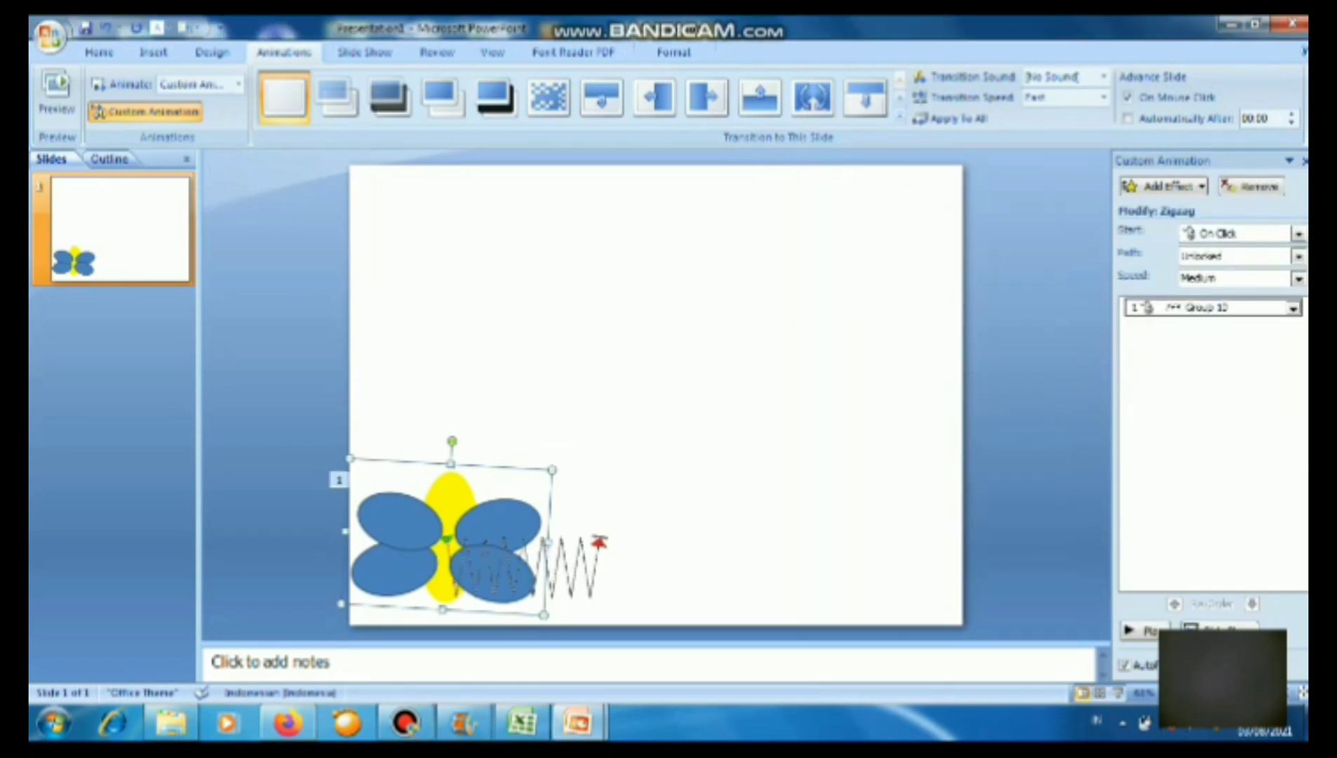
Step: Tilt the zigzag path upward and stretch it from the figure's yellow body to the slide's right edge
{"action": "left_click_drag", "start_coordinate": [561, 567], "coordinate": [632, 449]}
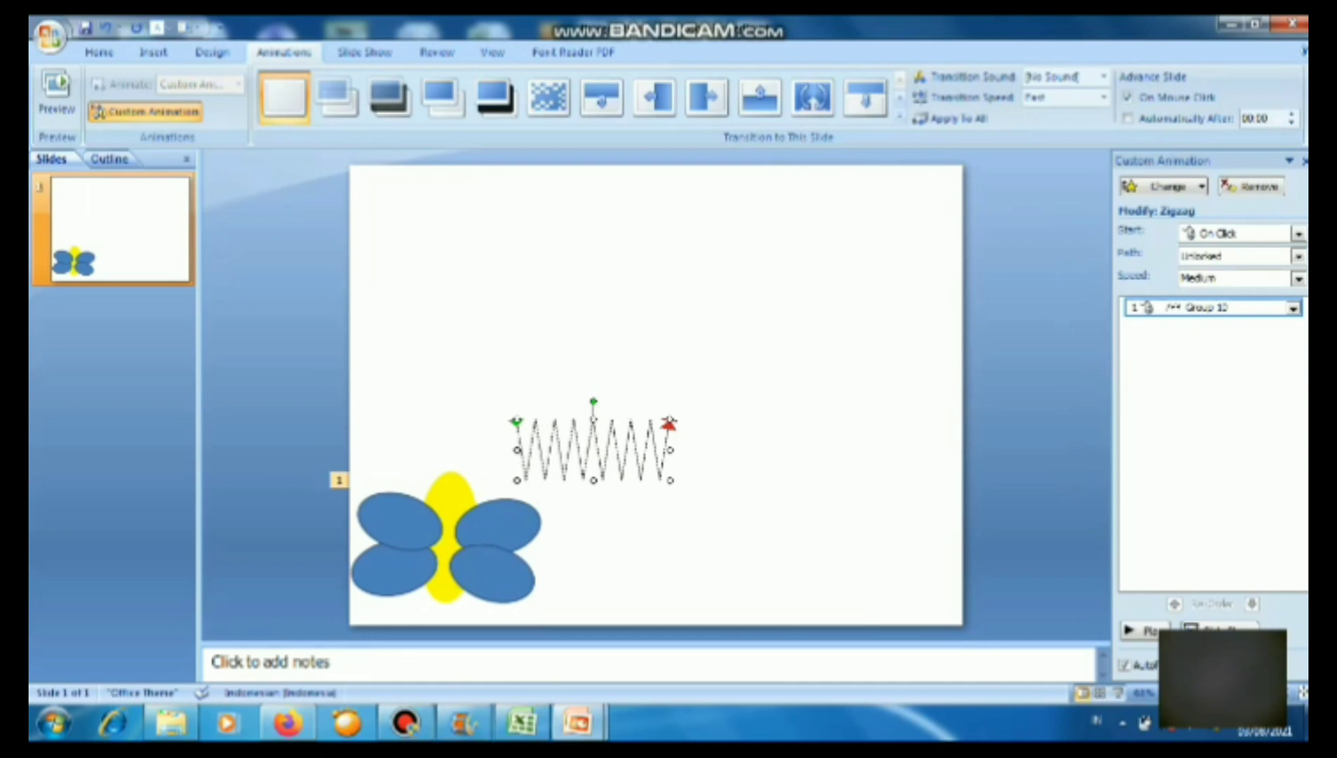
{"action": "mouse_move", "coordinate": [594, 401]}
{"action": "left_mouse_down"}
{"action": "mouse_move", "coordinate": [607, 403]}
{"action": "mouse_move", "coordinate": [575, 405]}
{"action": "left_mouse_up"}
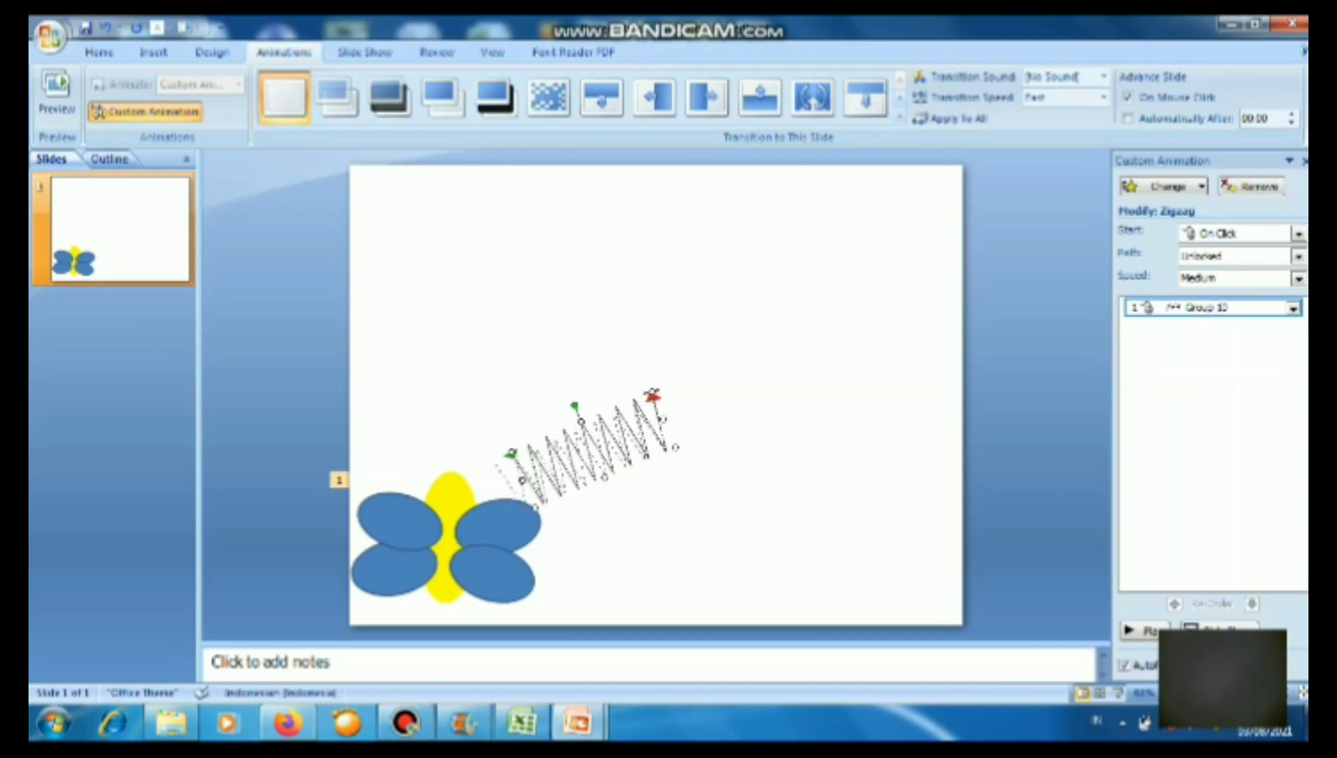
{"action": "left_click_drag", "start_coordinate": [535, 506], "coordinate": [478, 559]}
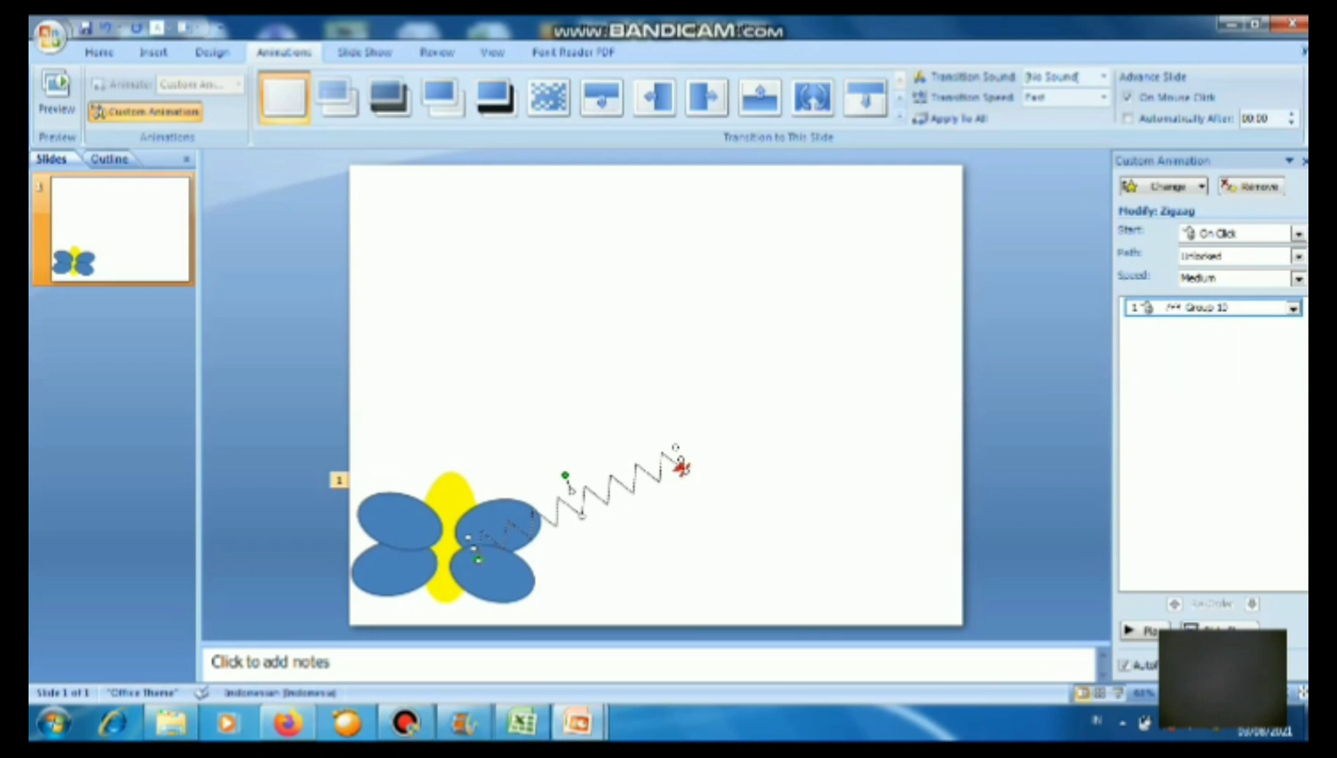
{"action": "left_click_drag", "start_coordinate": [679, 458], "coordinate": [959, 347]}
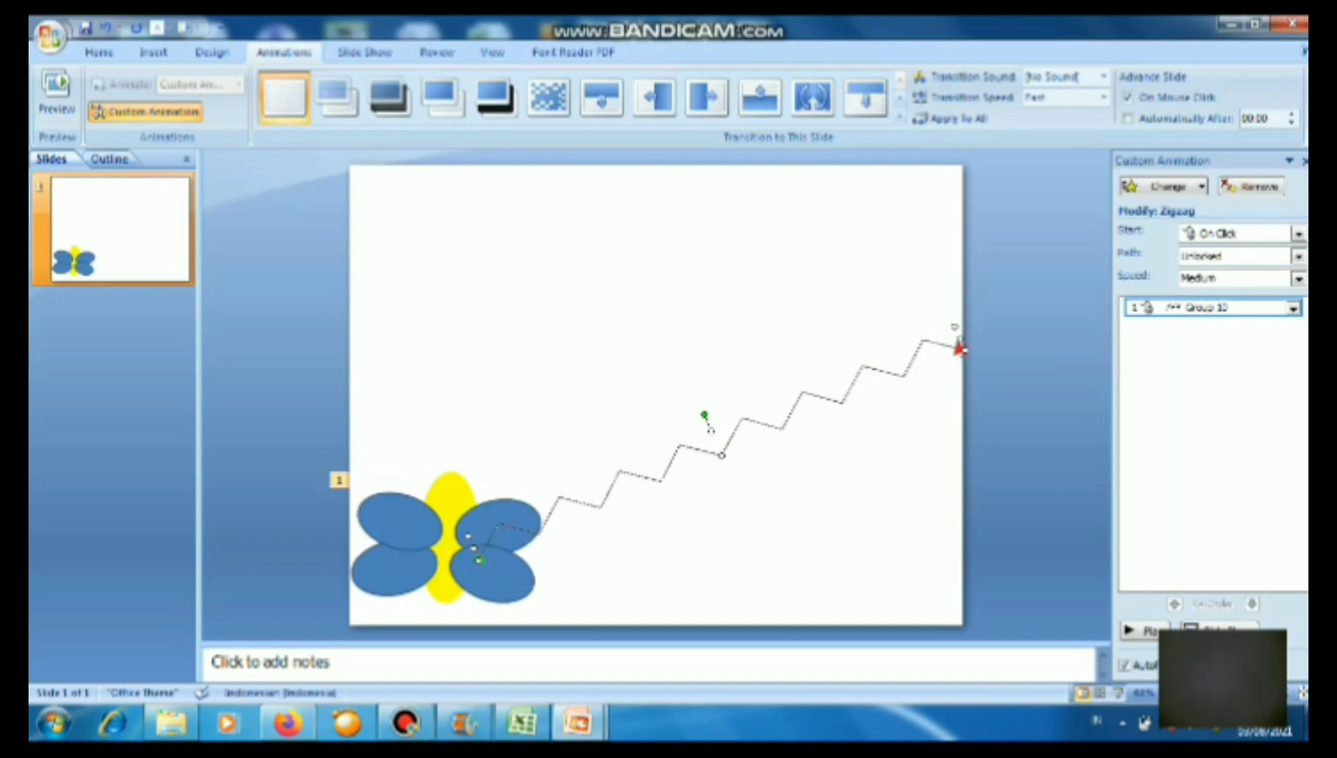
{"action": "left_click_drag", "start_coordinate": [479, 560], "coordinate": [458, 568]}
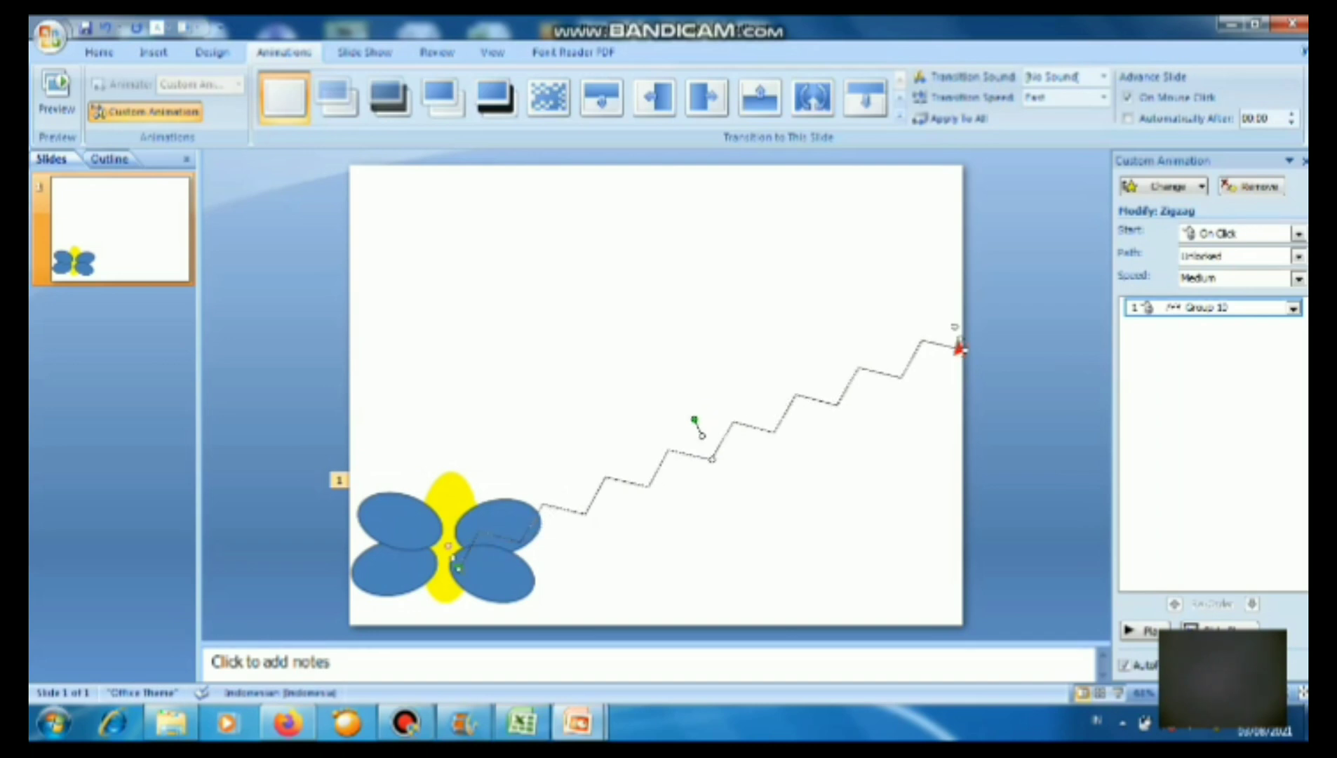
Step: Move the winged figure slightly down to the slide's bottom edge and play the slide show to check its zigzag animation
{"action": "left_click_drag", "start_coordinate": [450, 522], "coordinate": [450, 541]}
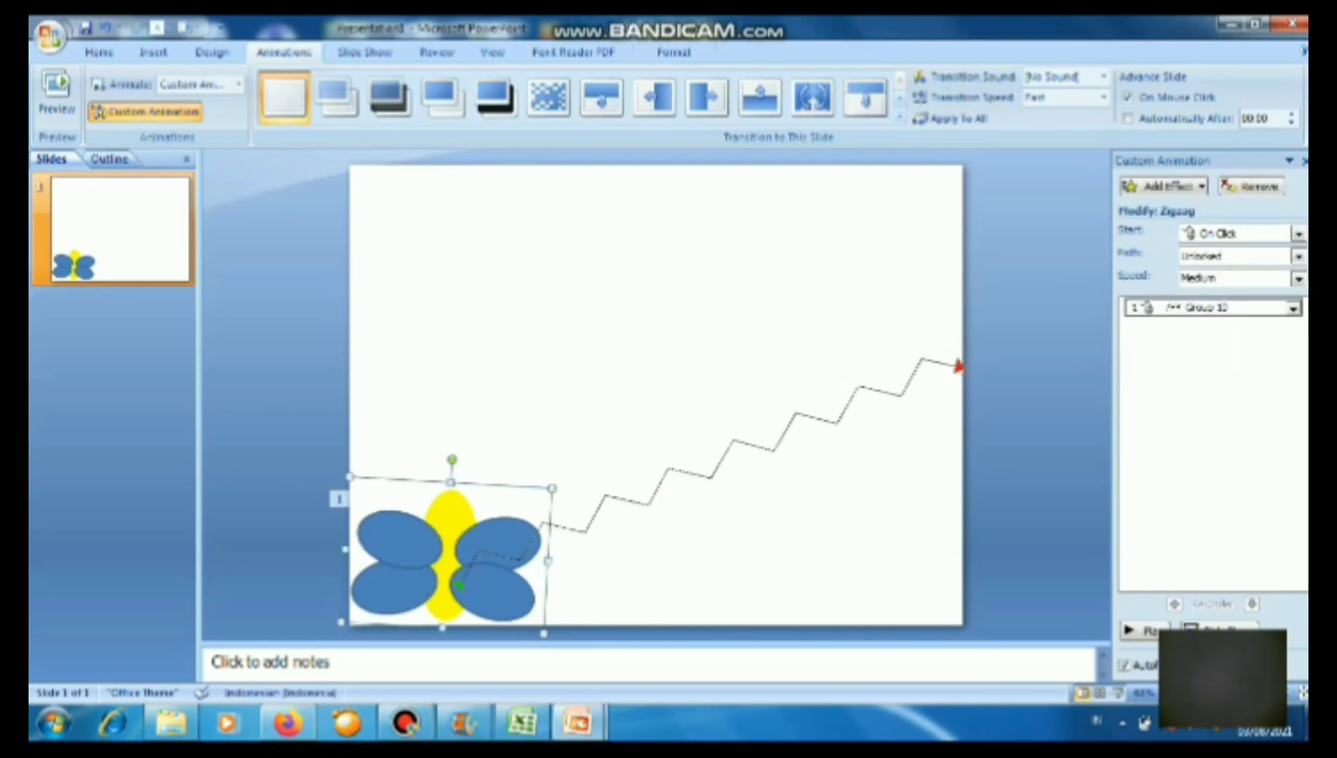
{"action": "left_click", "coordinate": [617, 365]}
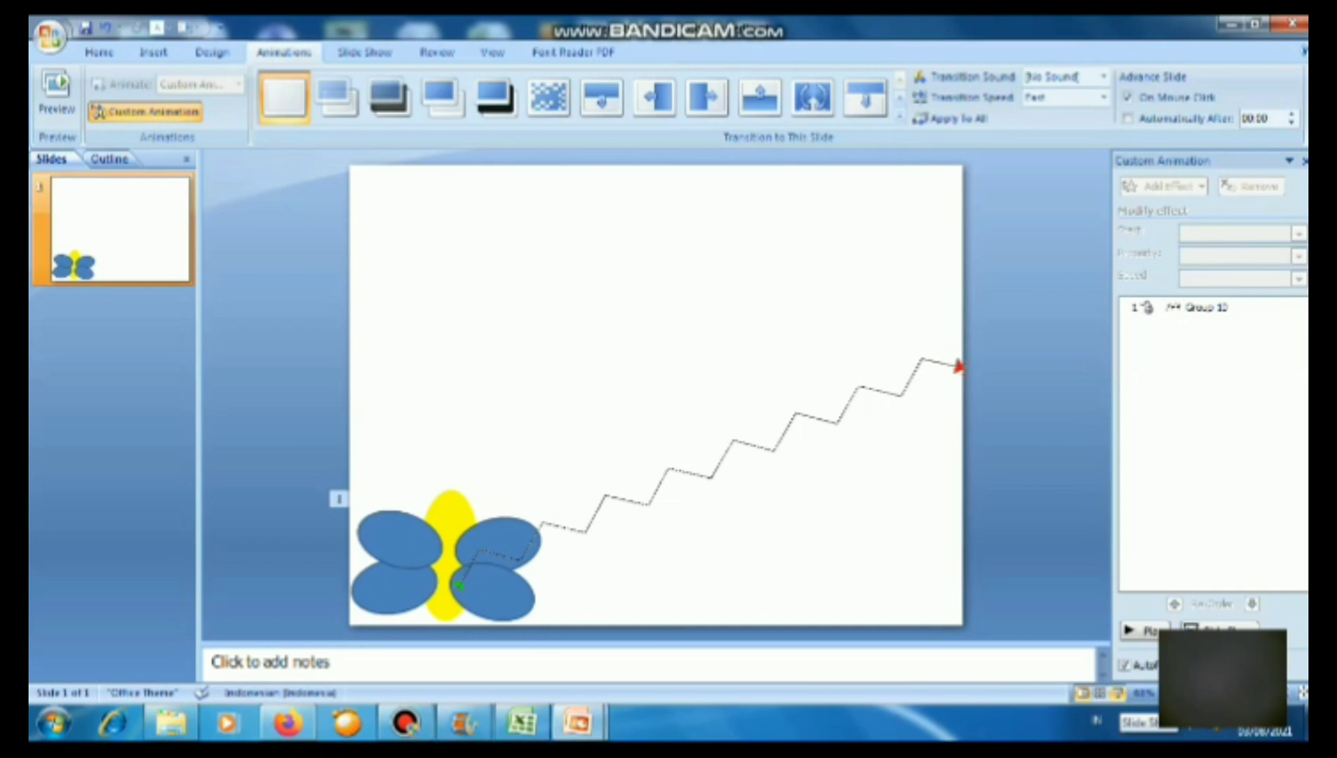
{"action": "left_click", "coordinate": [1118, 693]}
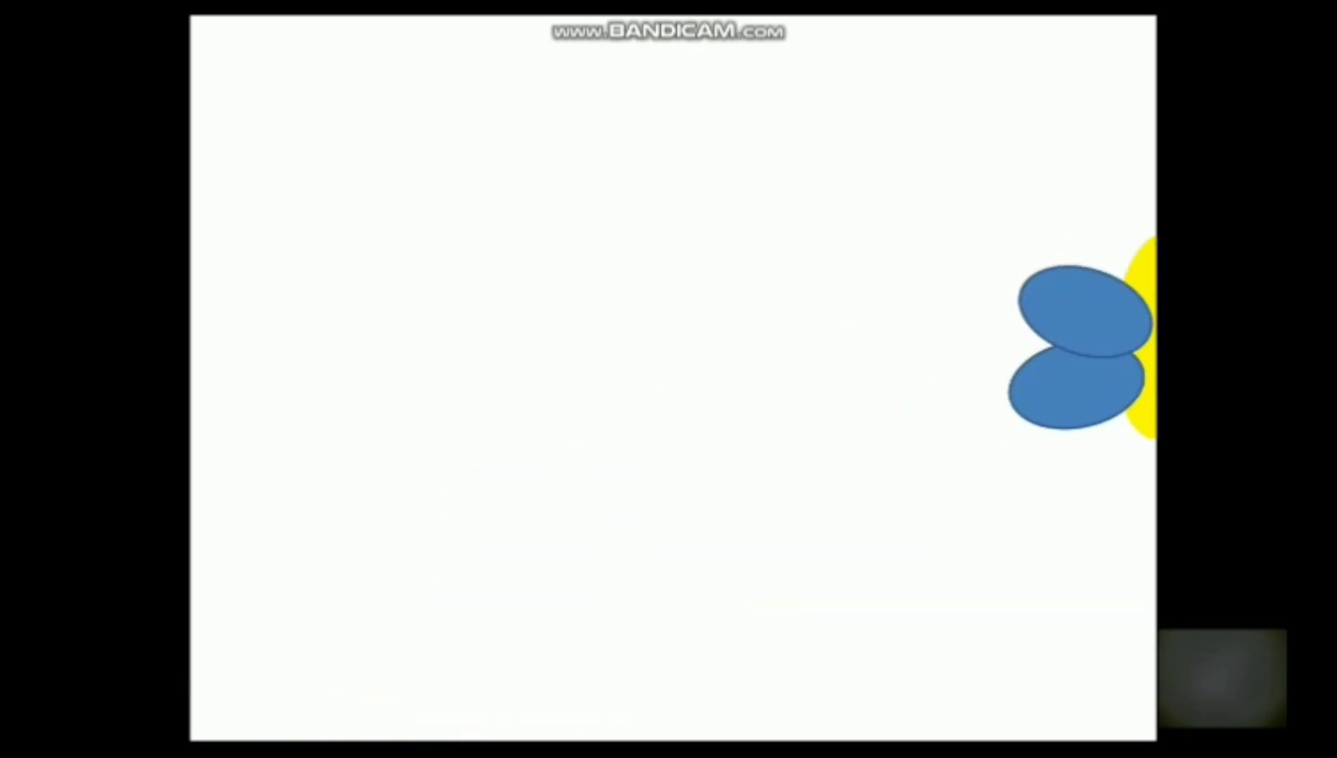
{"action": "key", "text": "Escape"}
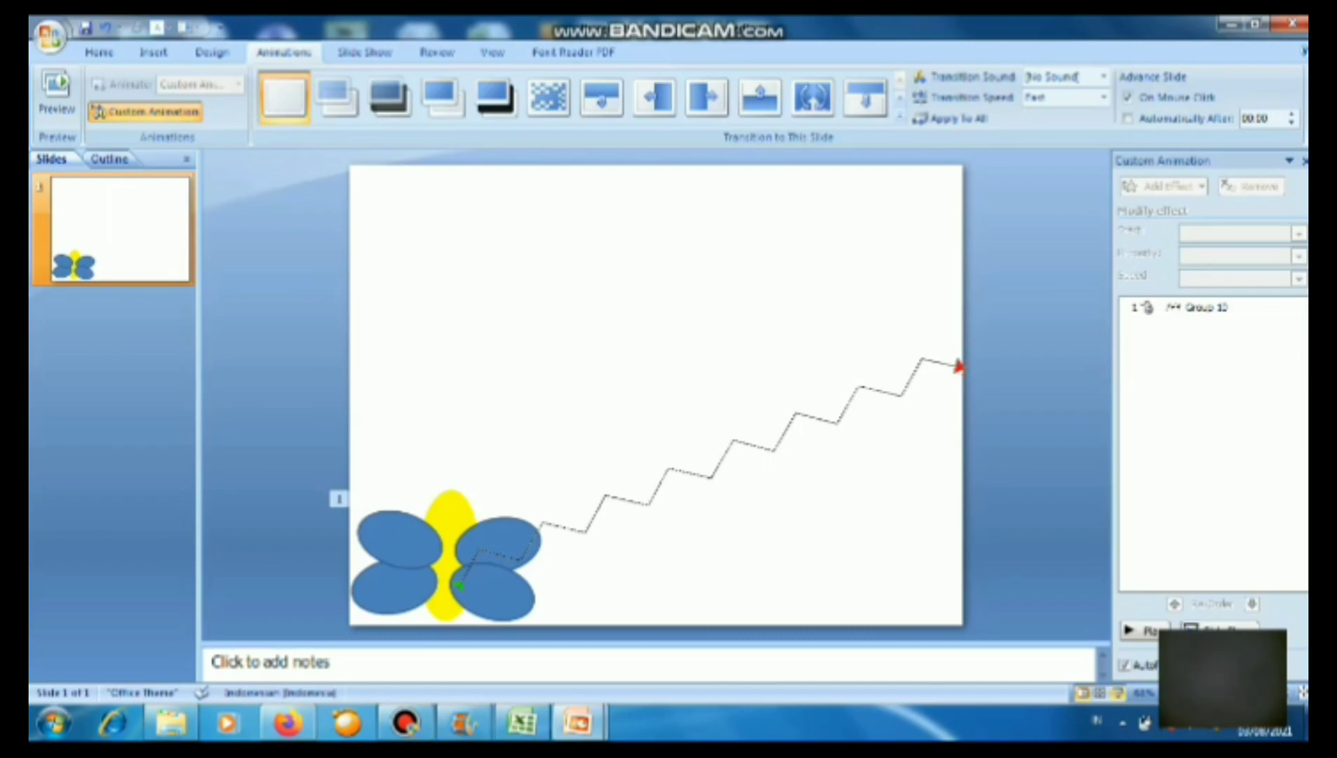